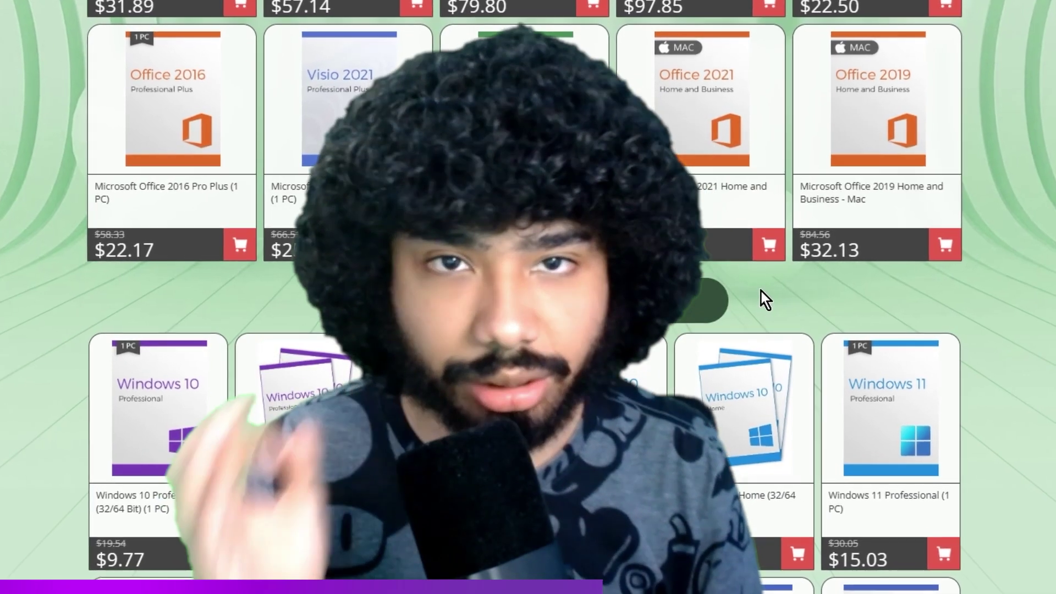
scroll(770, 301, up, 5)
scroll(789, 302, down, 8)
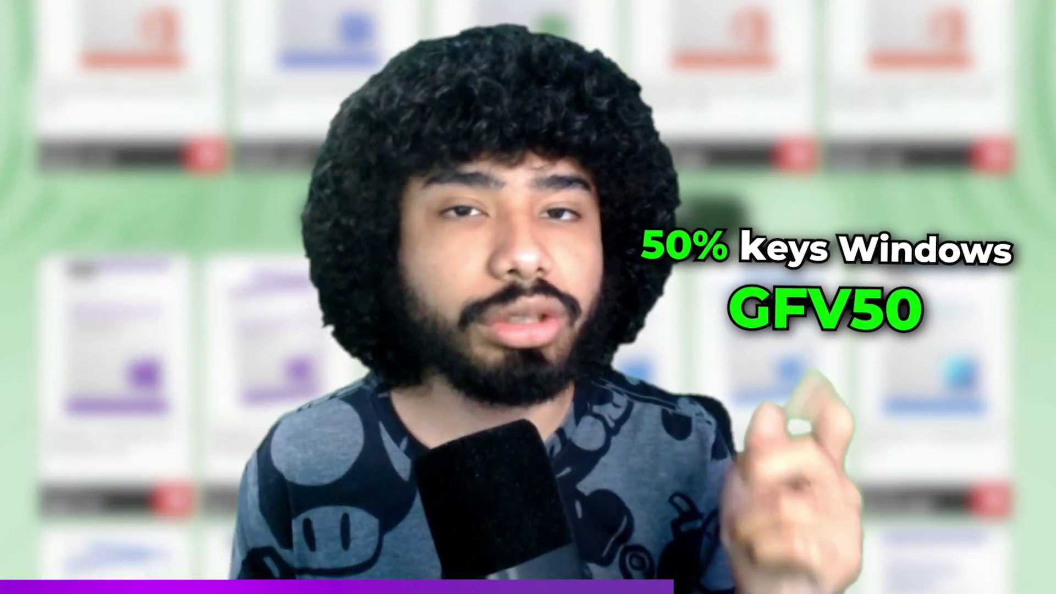
scroll(869, 233, up, 5)
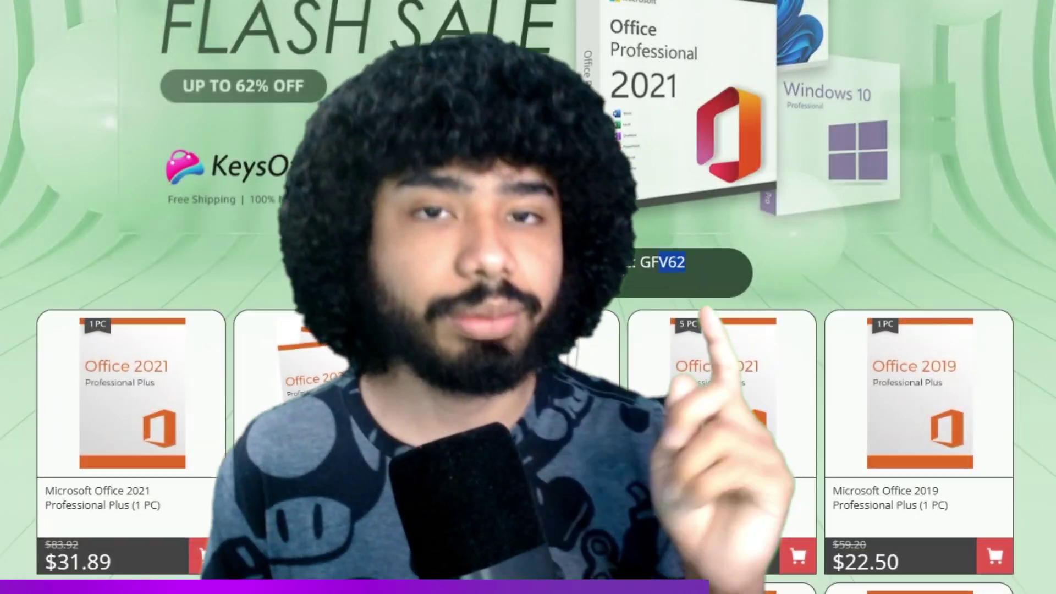
scroll(640, 291, down, 8)
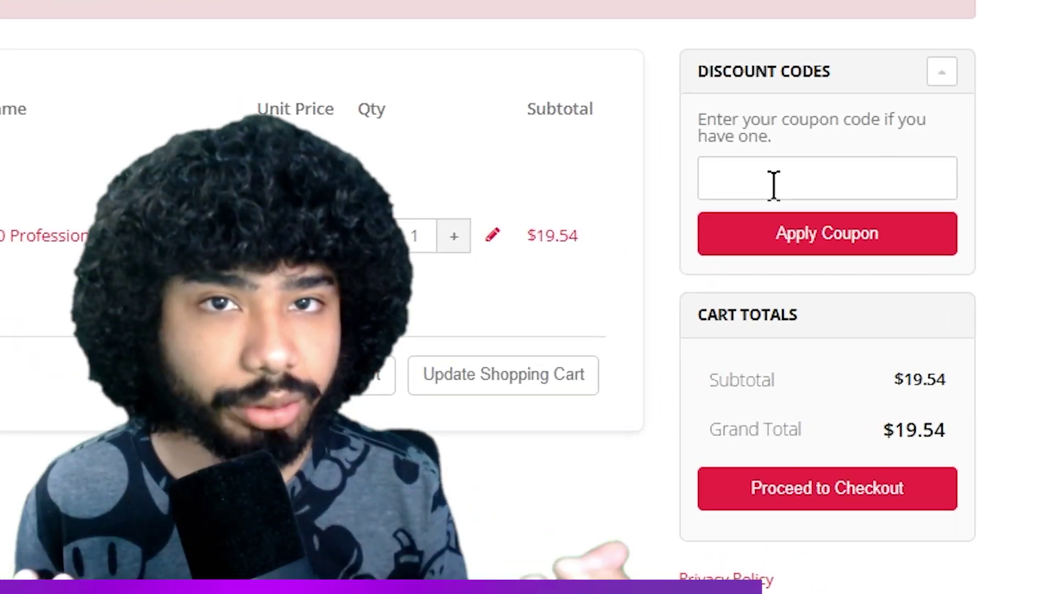
Step: Apply the coupon code GFV50 to the Windows 10 Professional item in the shopping cart
click(773, 183)
text(GFV50)
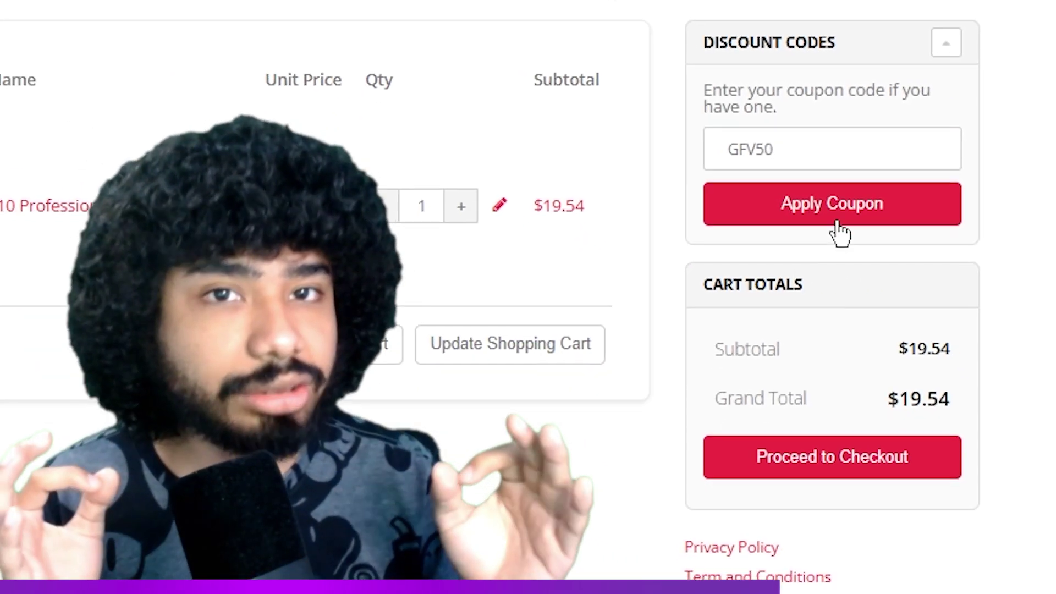
click(839, 231)
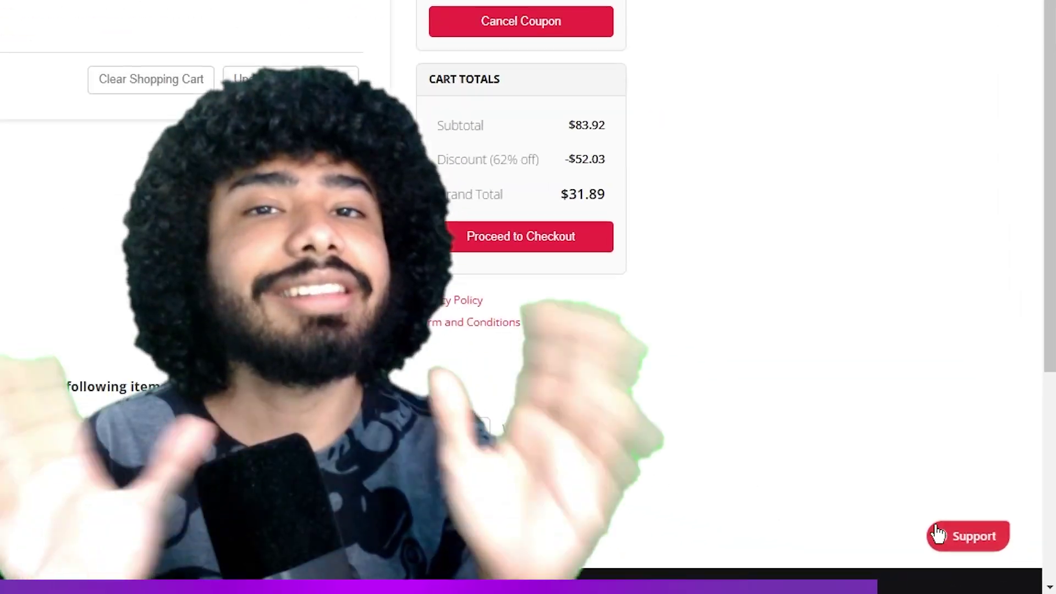
Step: Open the store's support form and enter a message starting with "Gracias al gord"
click(966, 535)
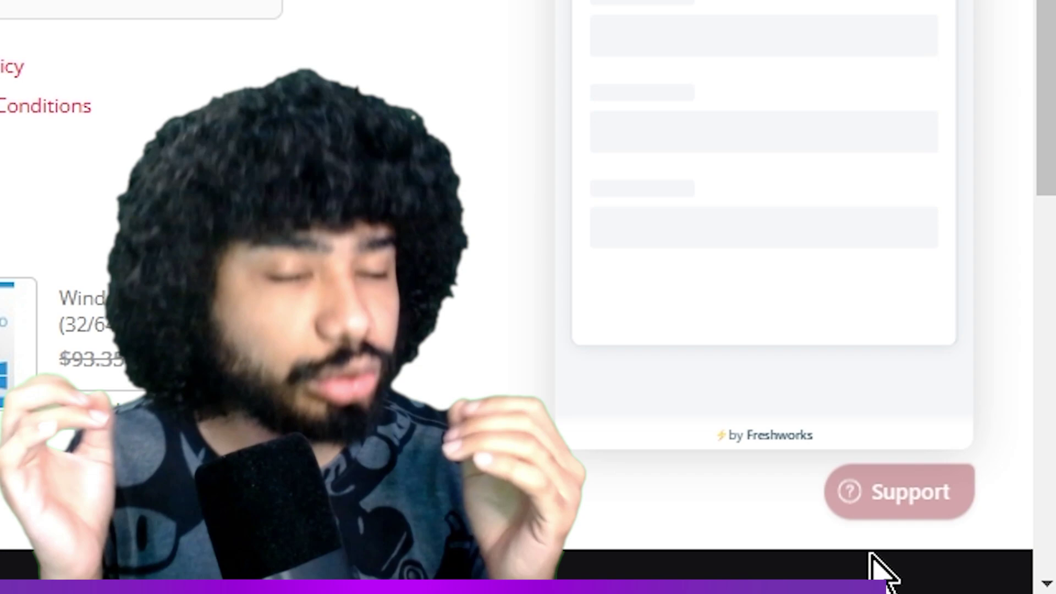
click(690, 324)
text(Gracias al gord)
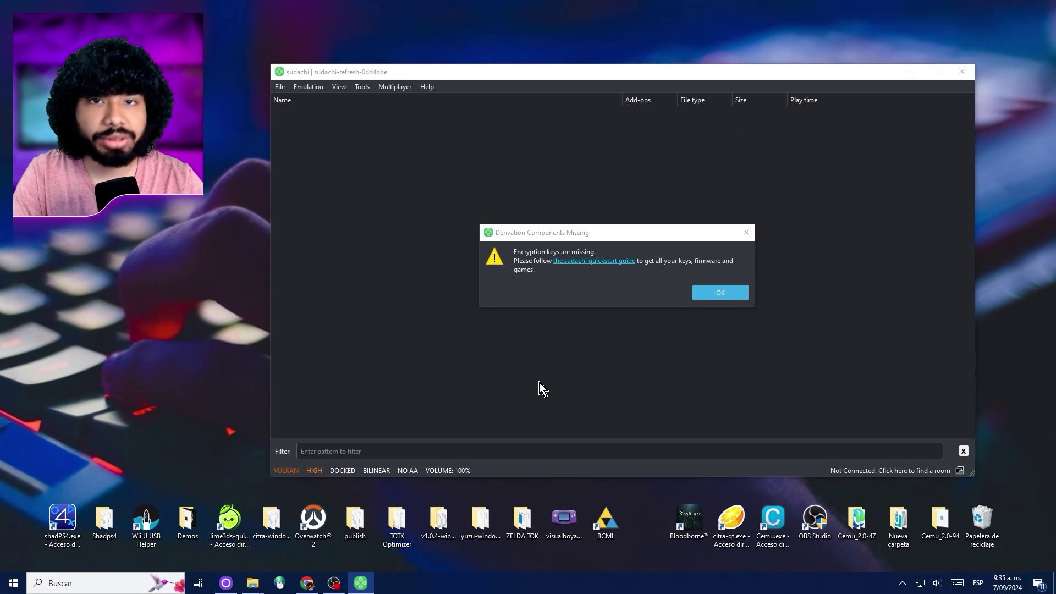
Step: Switch to sudachi, dismiss the missing encryption keys warning and add the E:/Juegos Switch folder to the game list
click(540, 383)
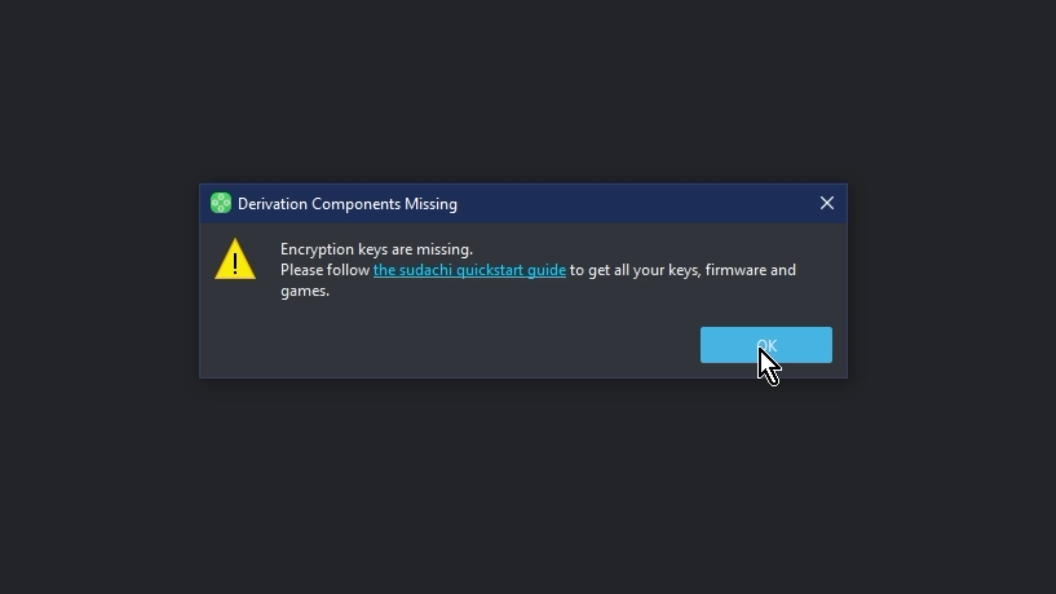
click(761, 348)
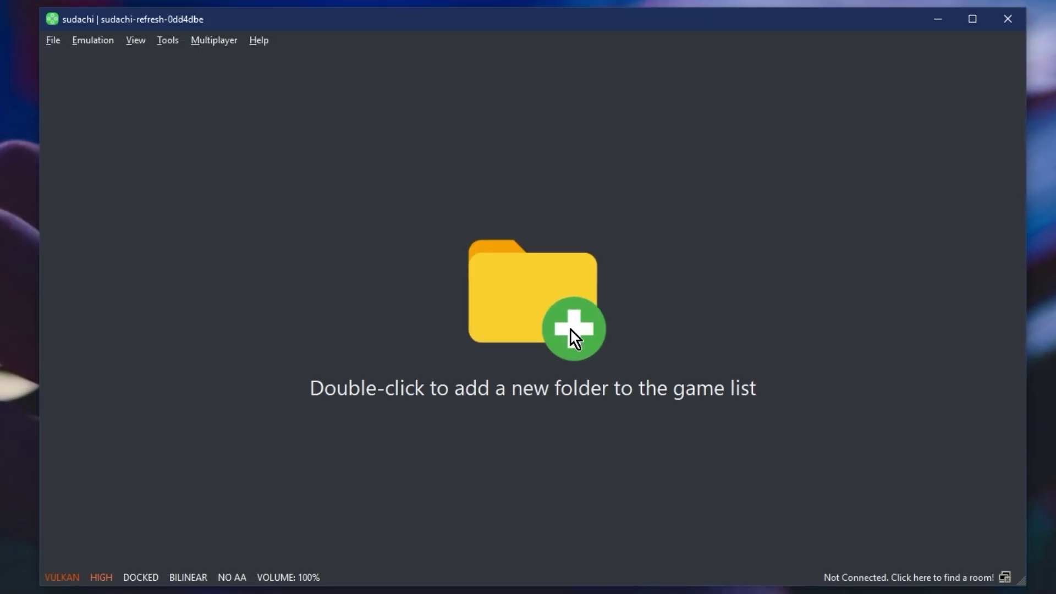
double_click(651, 286)
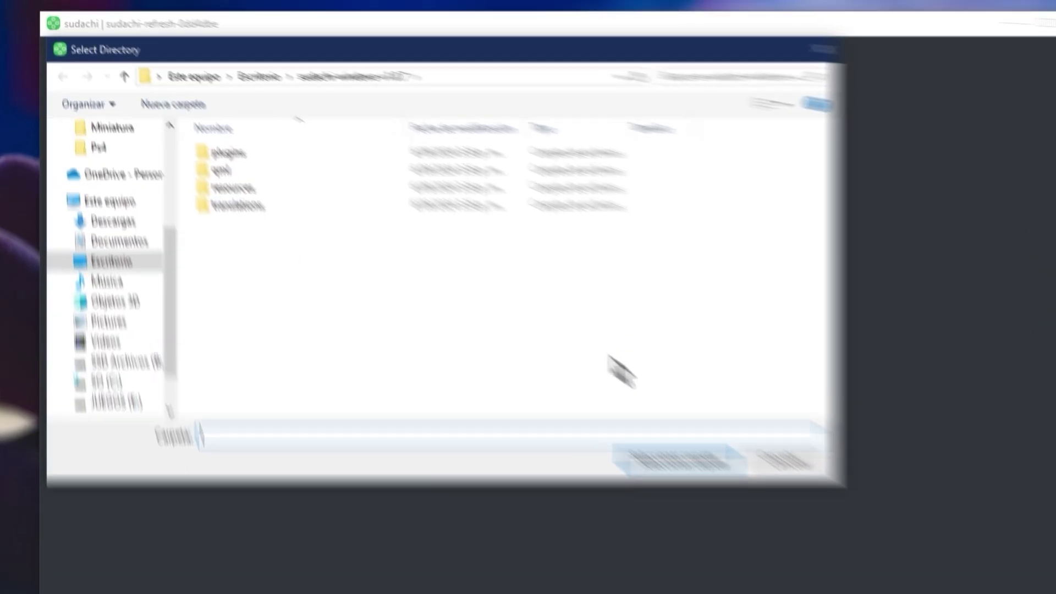
scroll(156, 270, up, 5)
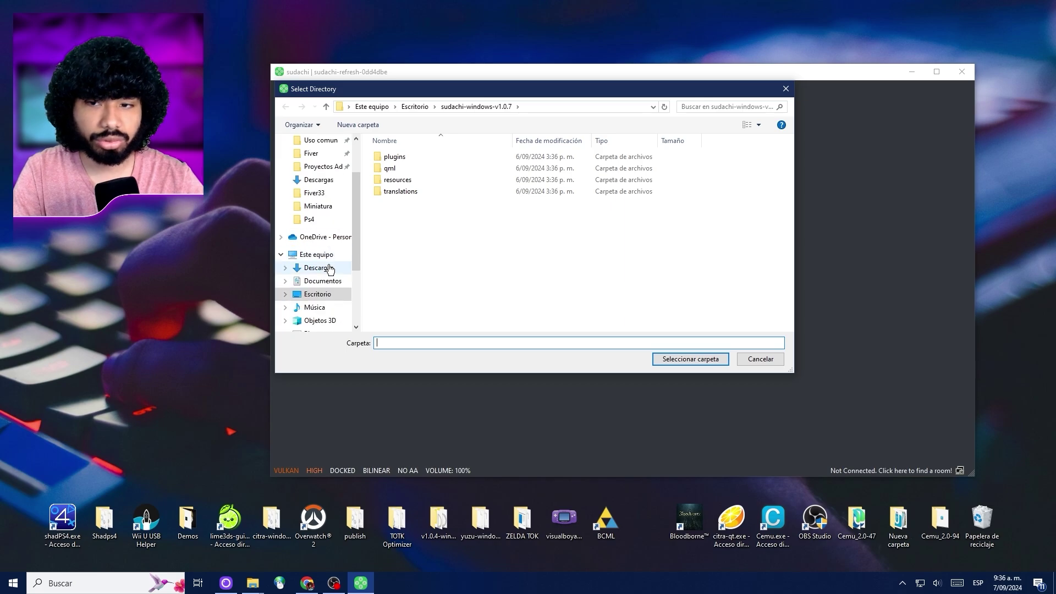
click(319, 320)
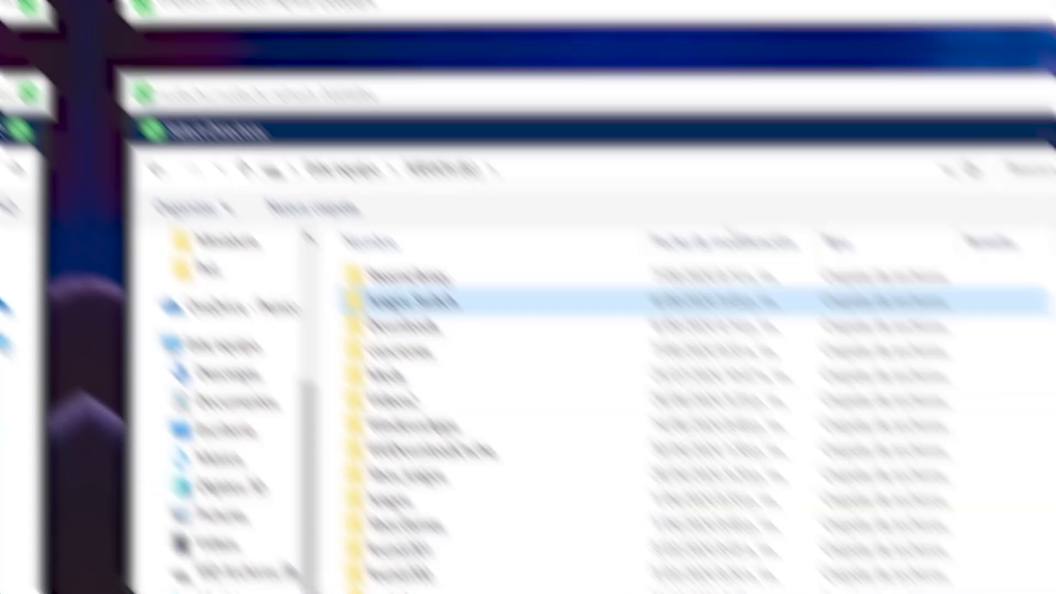
key(Return)
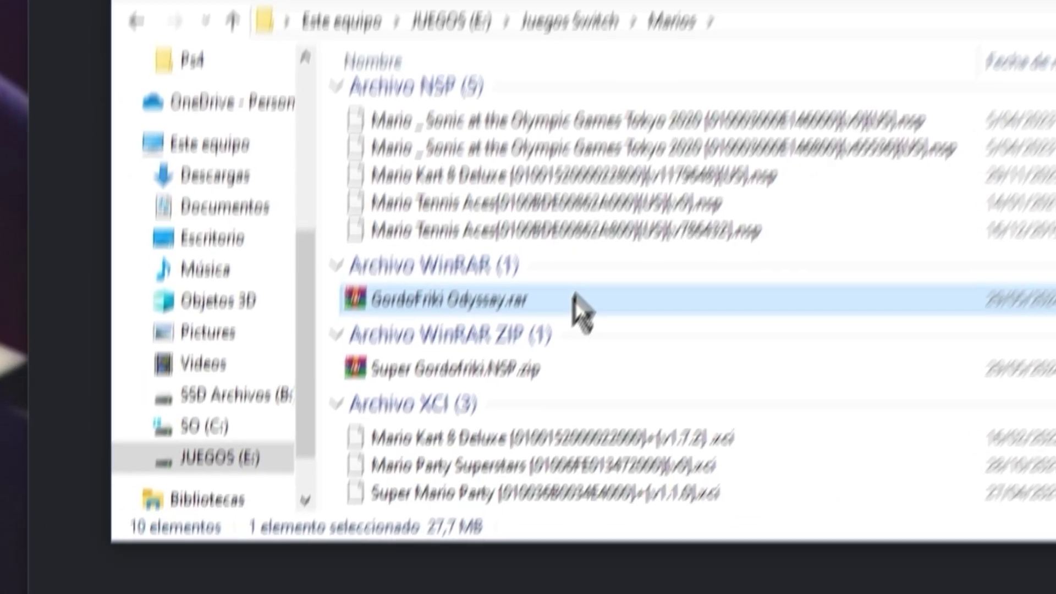
Step: Bring up the available actions for the zipped game in the Marios folder and for the E:/Juegos Switch directory
right_click(533, 364)
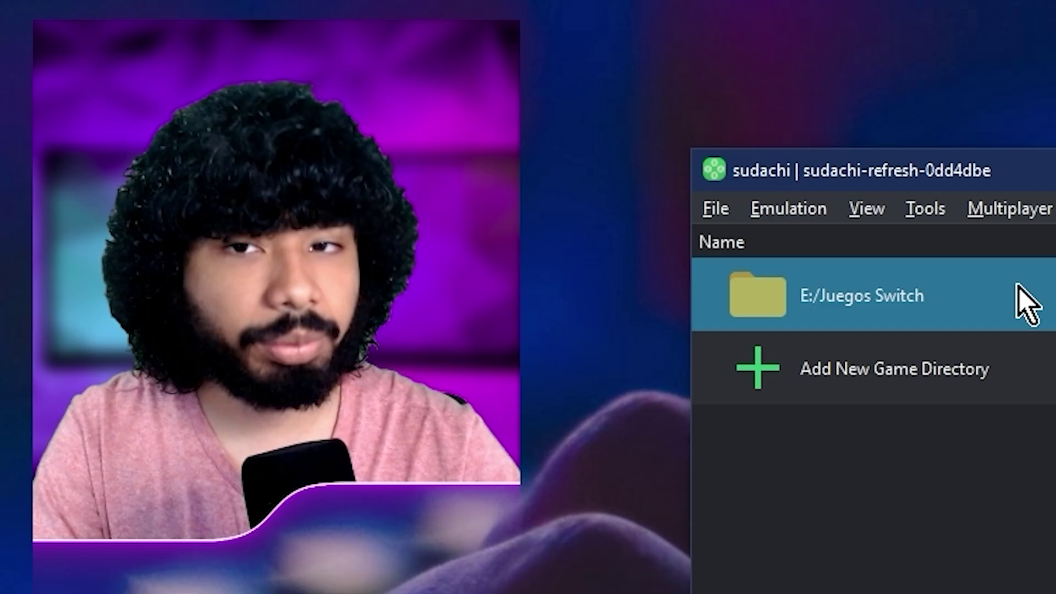
right_click(943, 291)
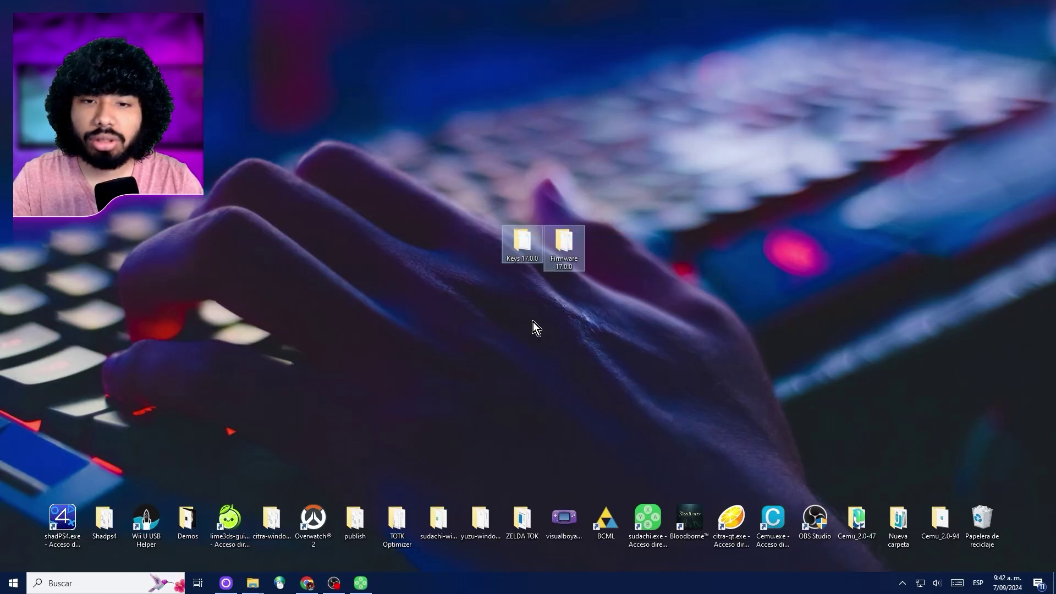
Step: Copy the contents of the desktop folder Keys 17.0.0 into the keys folder of sudachi's data directory
click(520, 250)
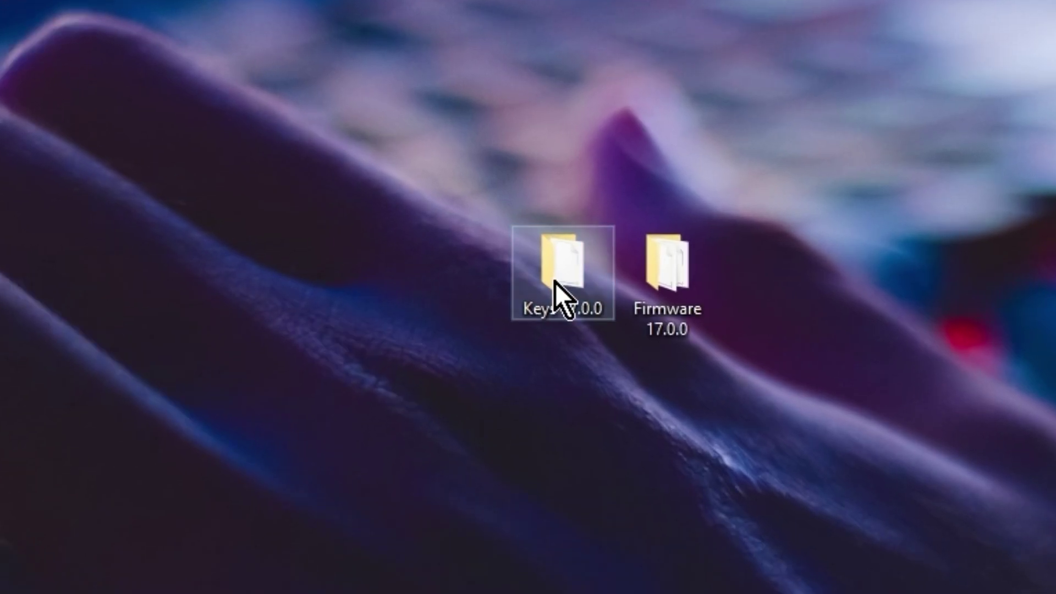
double_click(555, 282)
click(570, 368)
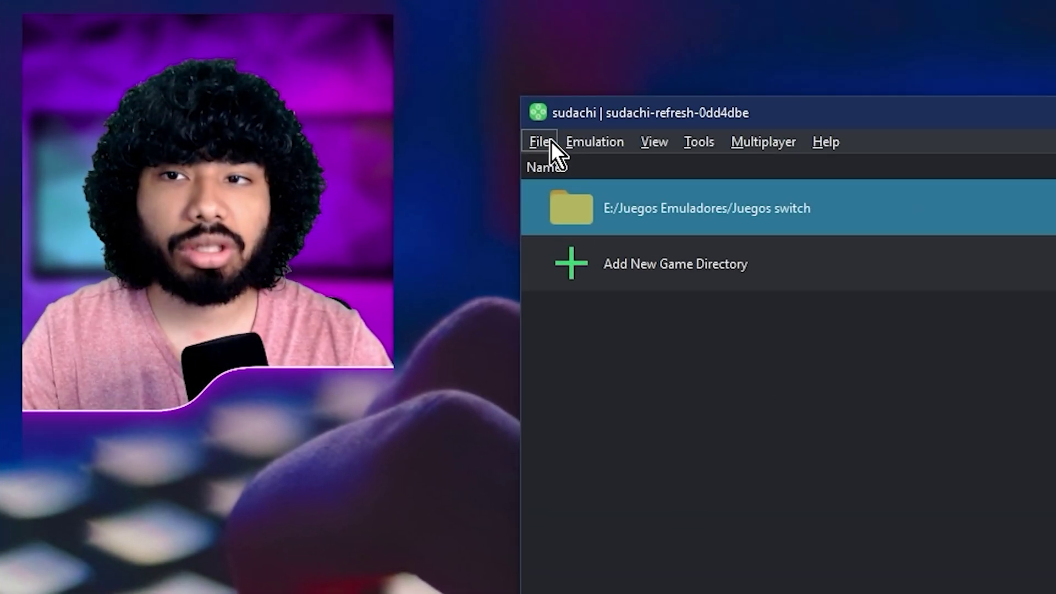
click(541, 142)
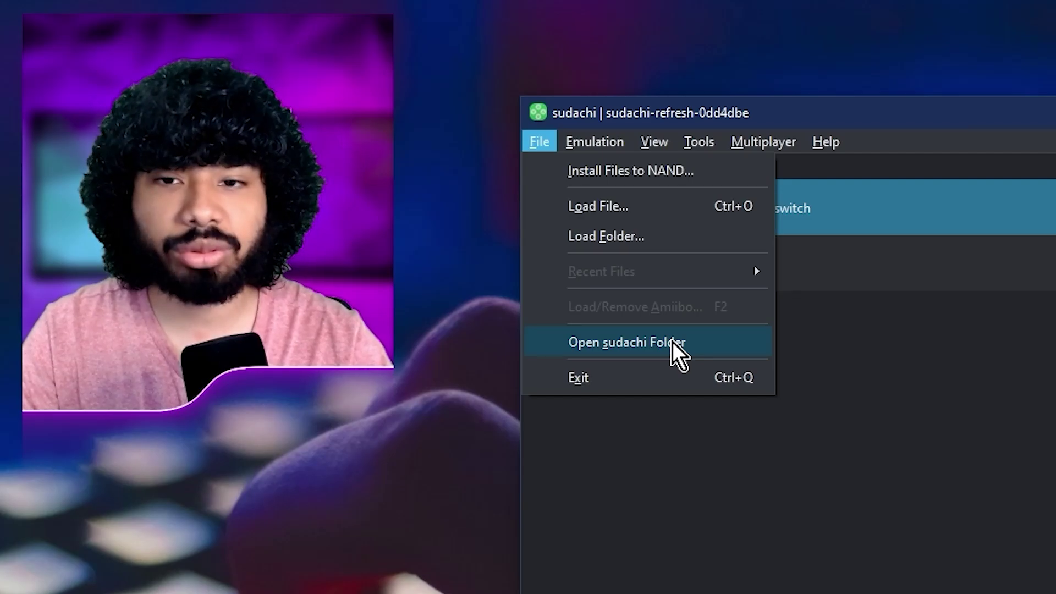
click(672, 342)
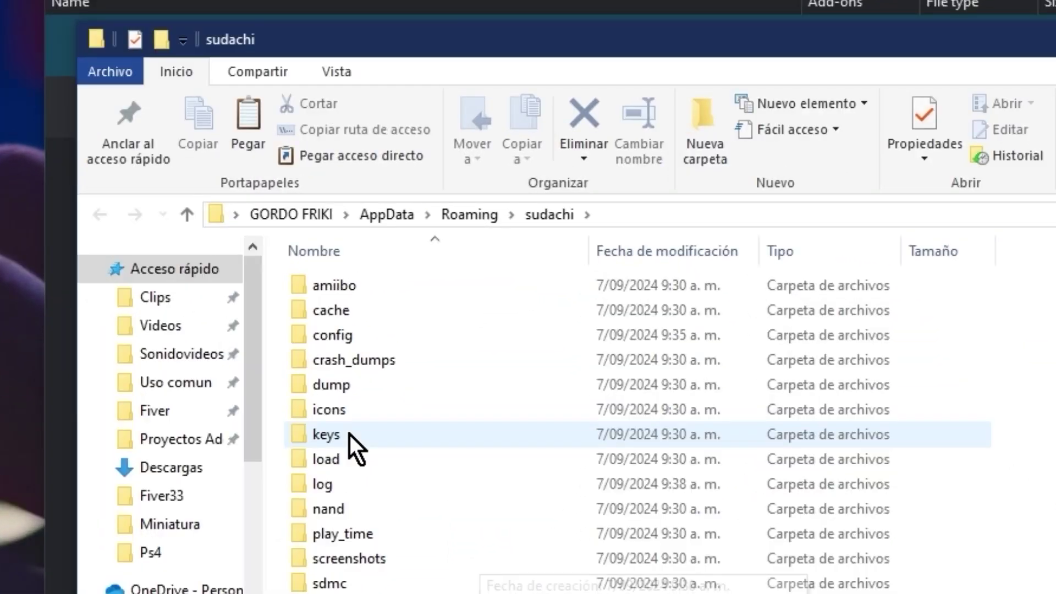
double_click(354, 443)
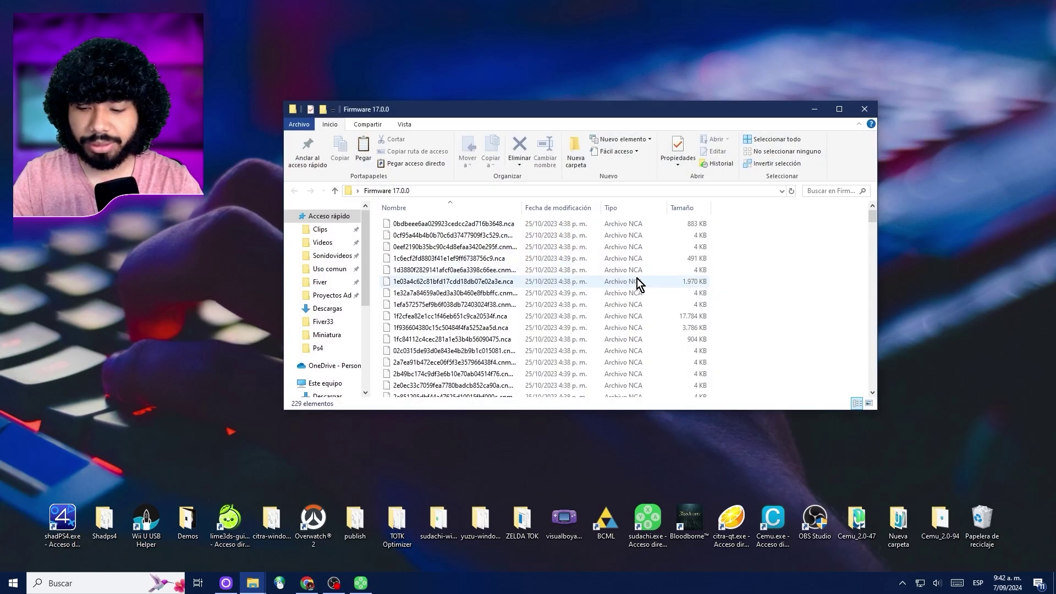
Step: Copy all files of the Firmware 17.0.0 folder into the nand/system/Contents directory of sudachi's data folder
key(ctrl+a)
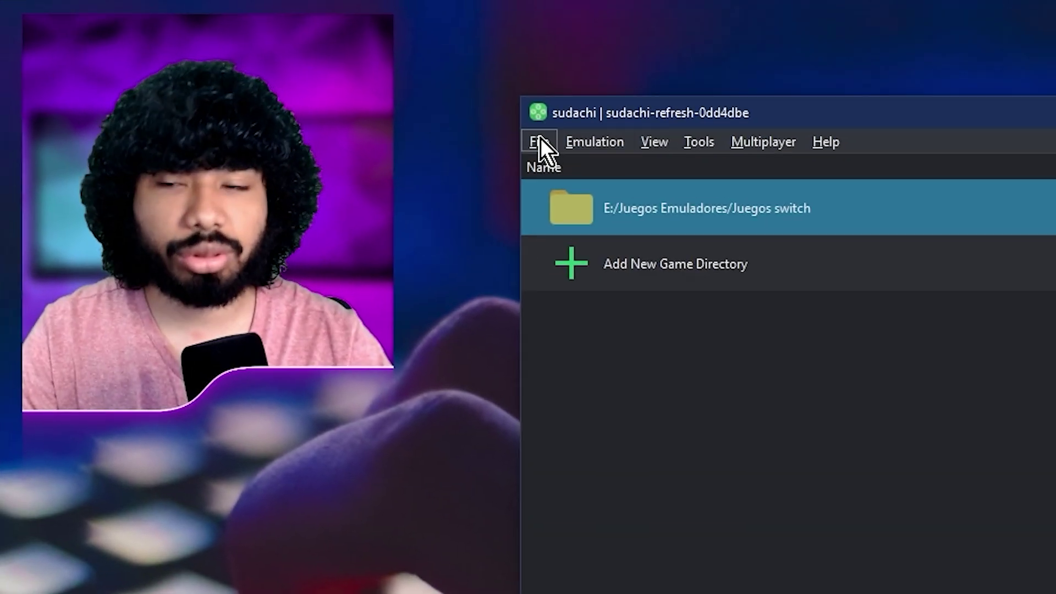
click(539, 141)
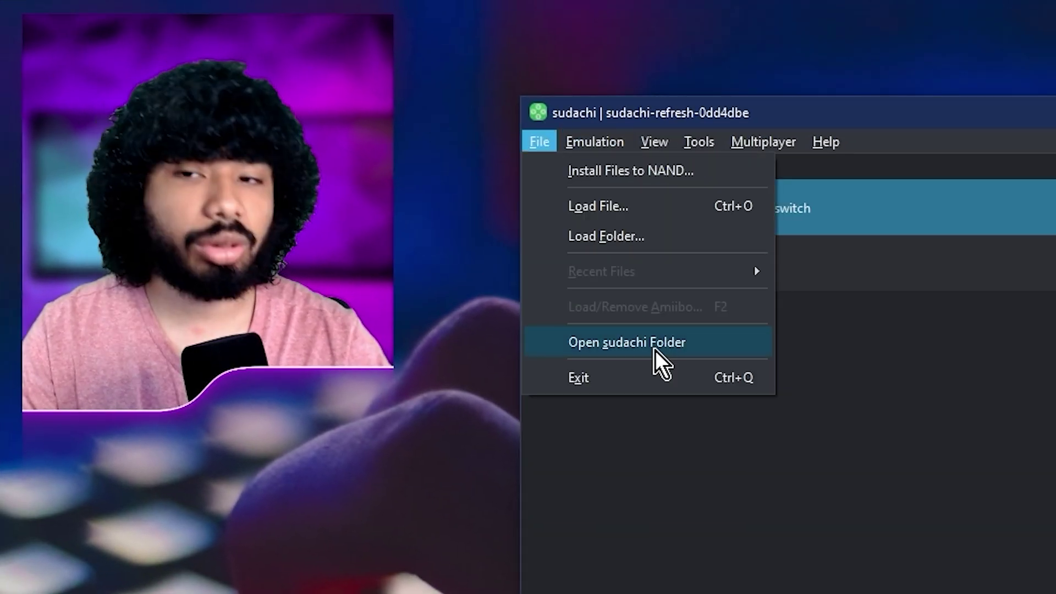
click(655, 342)
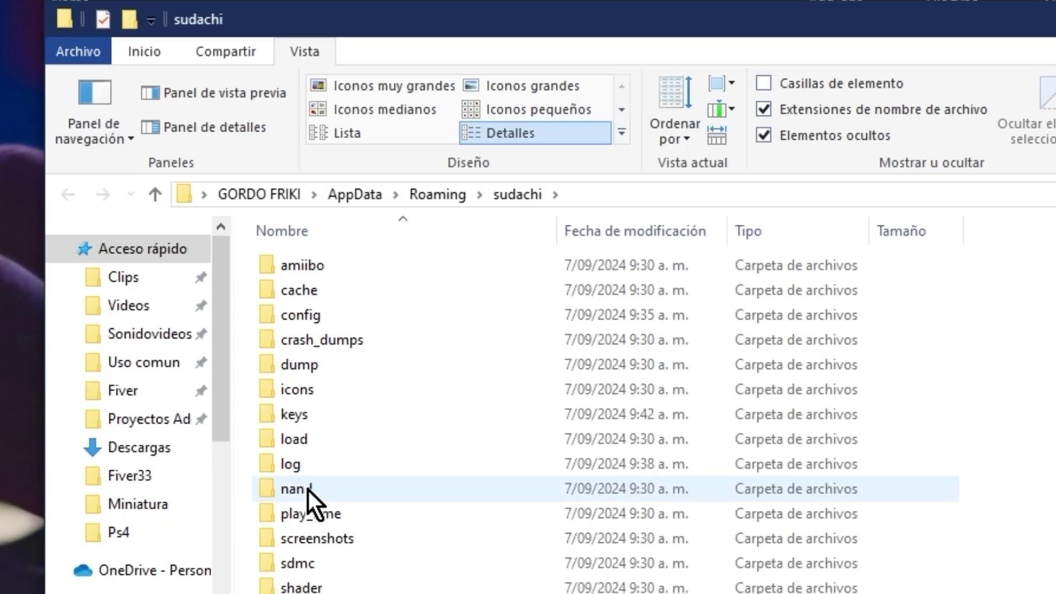
double_click(308, 490)
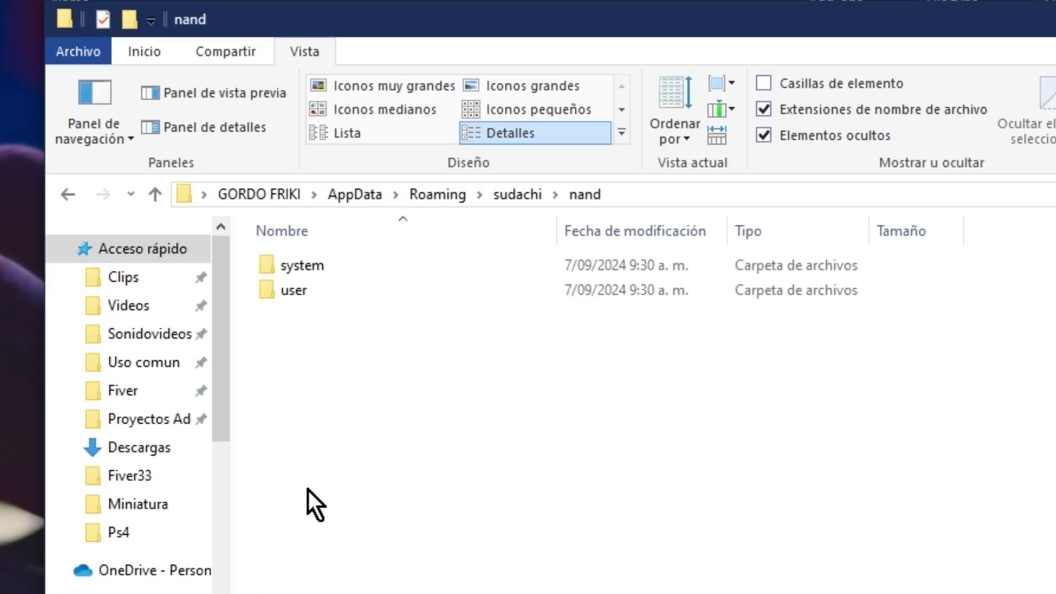
double_click(318, 256)
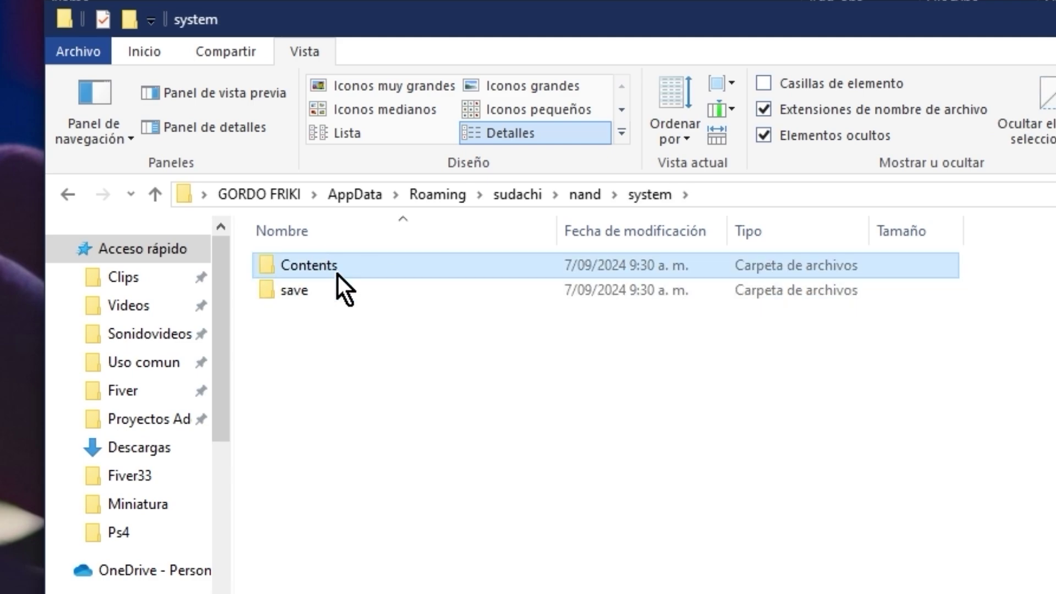
double_click(329, 272)
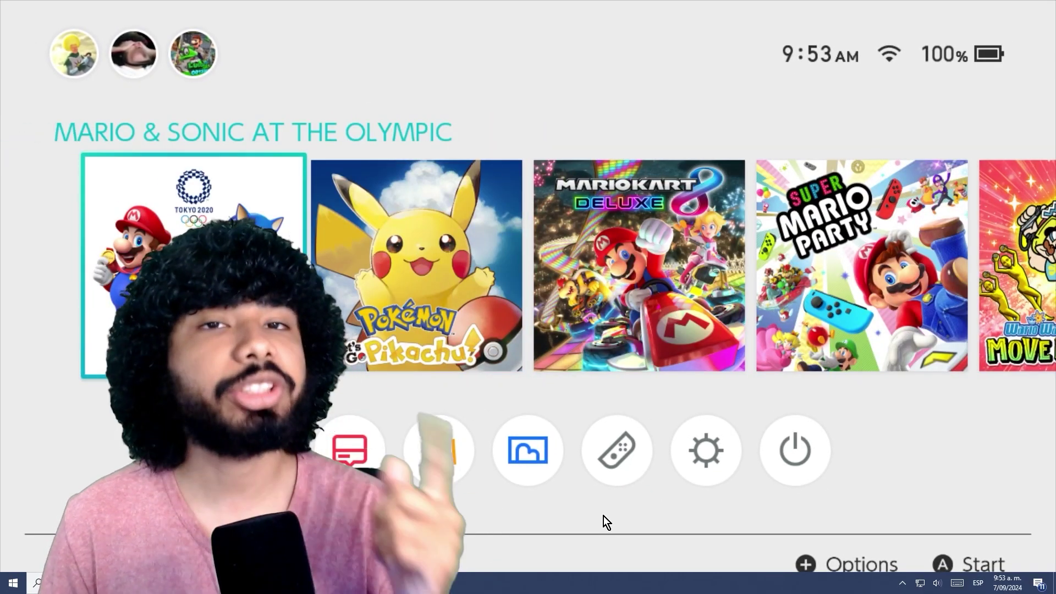
Step: Look through the emulated console's home menu and the categories and options of its System Settings
key(Right)
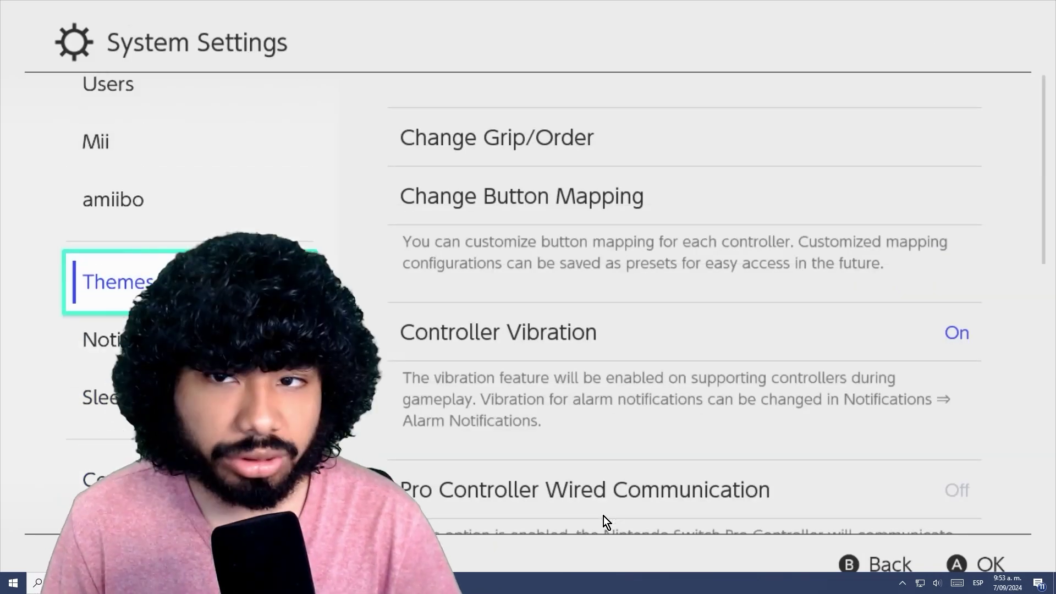
key(Up)
key(Down)
key(Down)
key(Down)
key(Down)
key(Down)
key(Right)
key(Down)
key(Down)
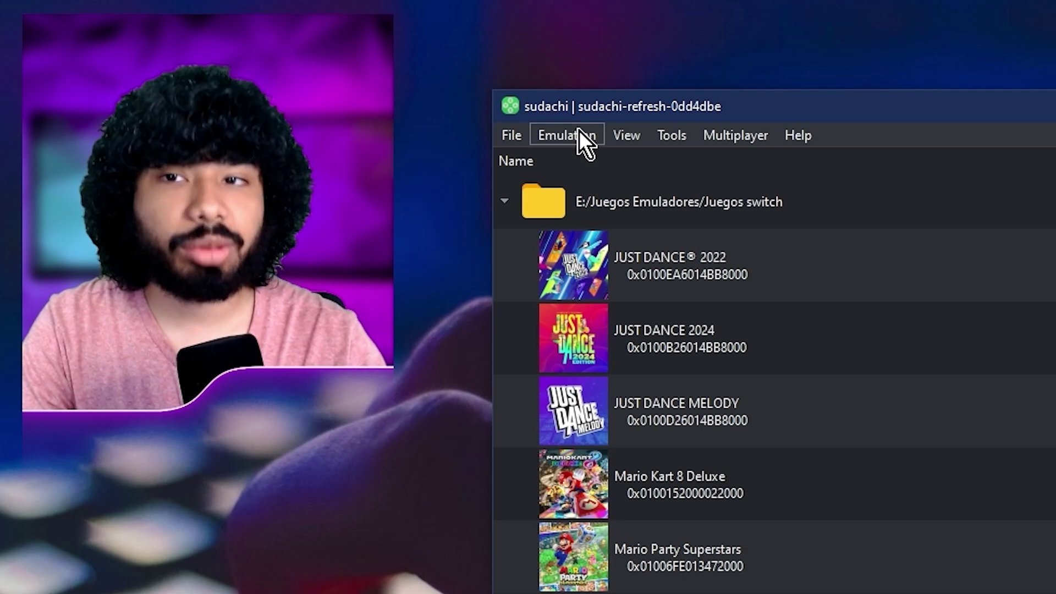
Step: Set the emulator's interface language to Spanish in the sudachi configuration
click(578, 129)
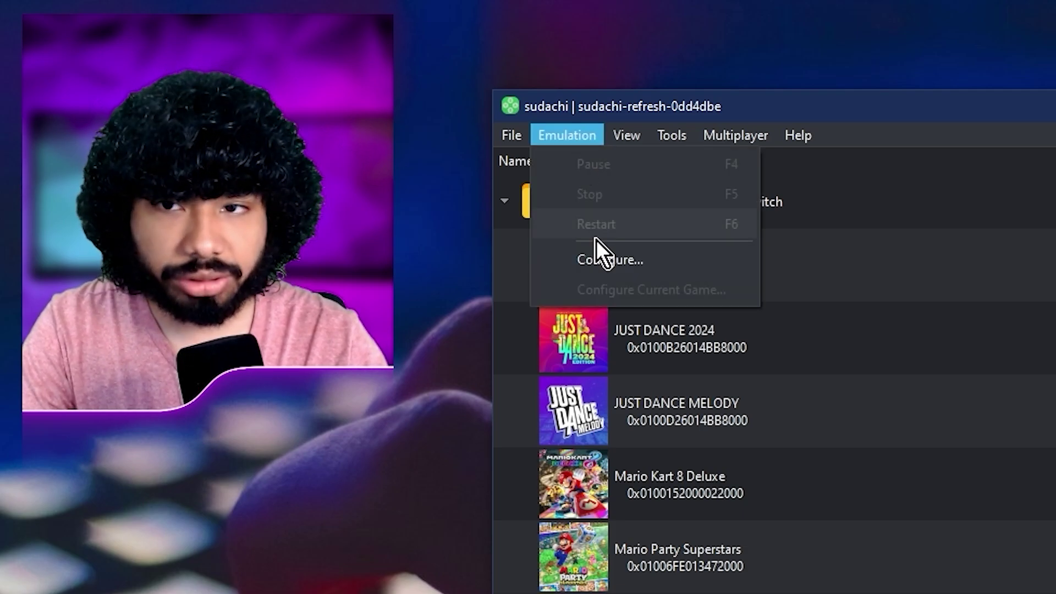
click(628, 262)
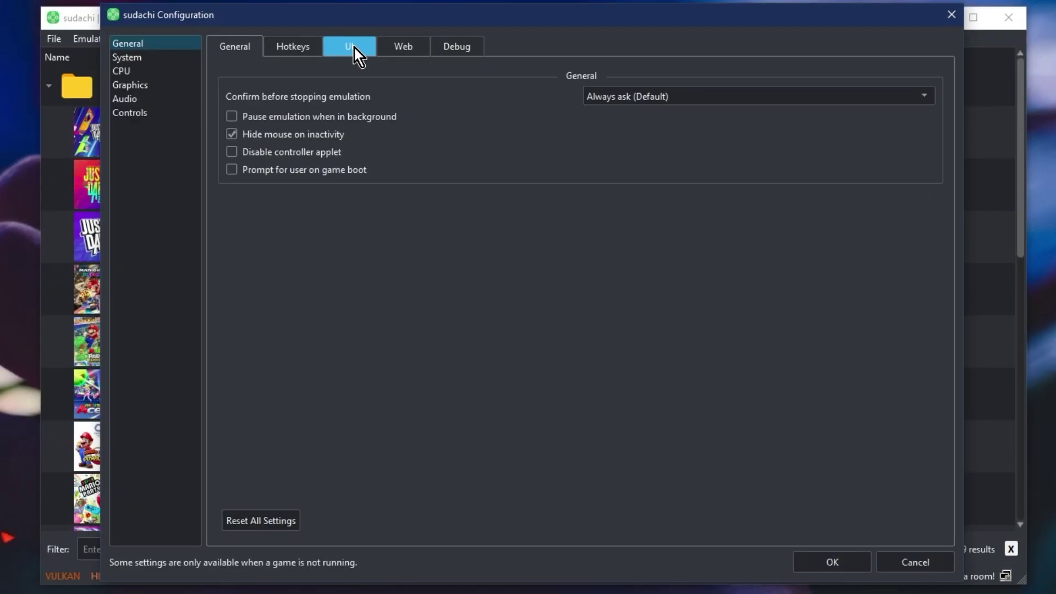
click(475, 80)
click(659, 117)
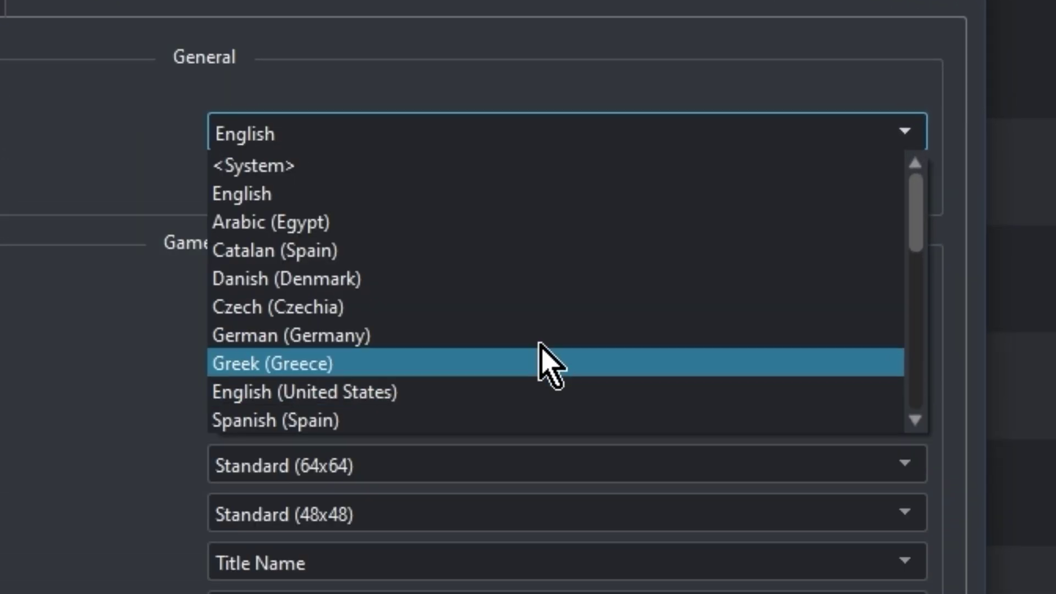
scroll(541, 352, down, 4)
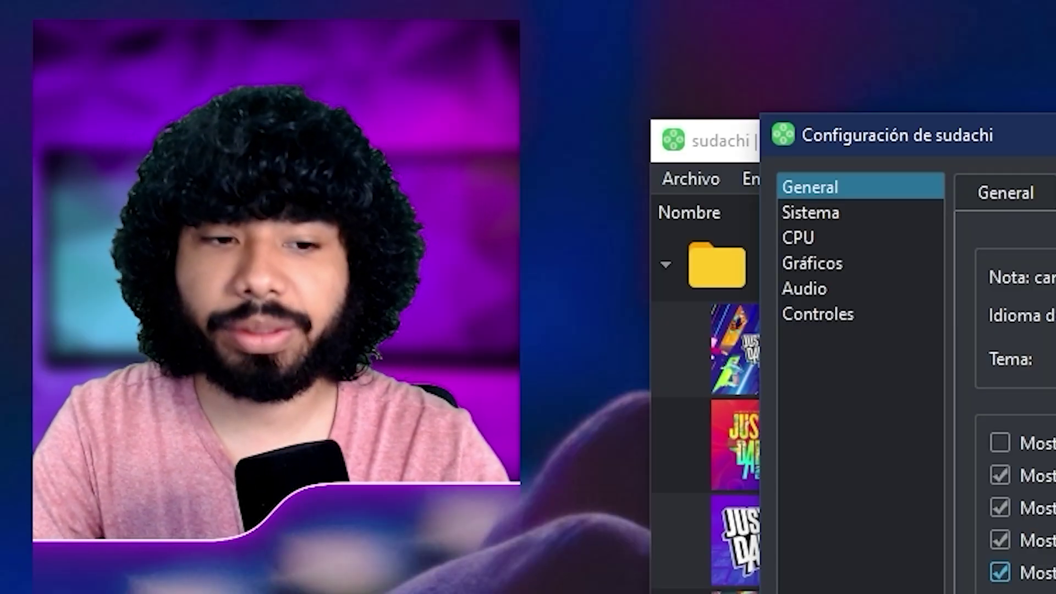
Step: Set the emulated console's system language to Latin American Spanish
click(810, 212)
click(646, 97)
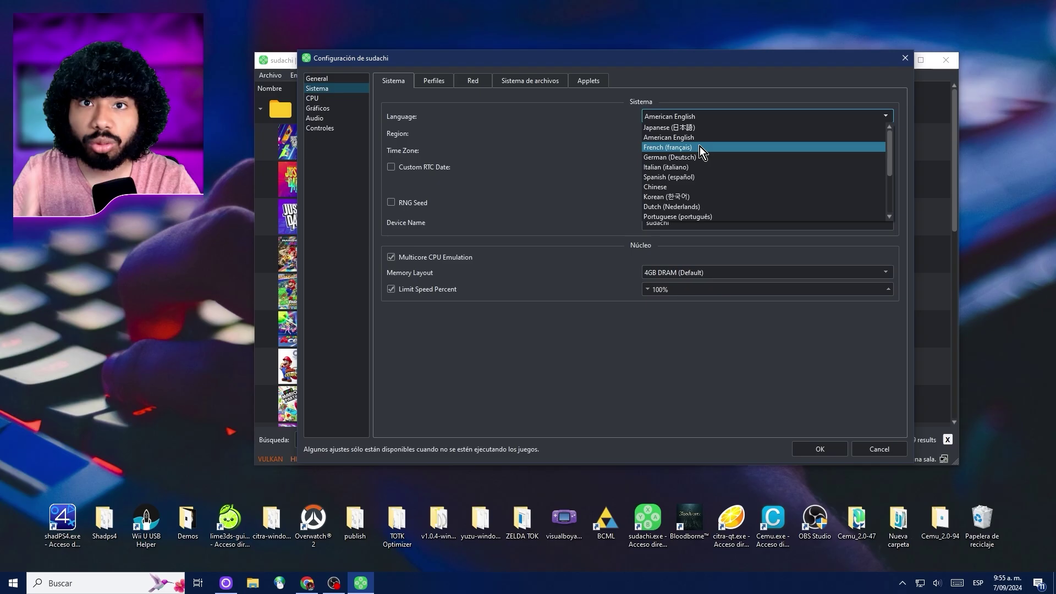
scroll(495, 146, down, 3)
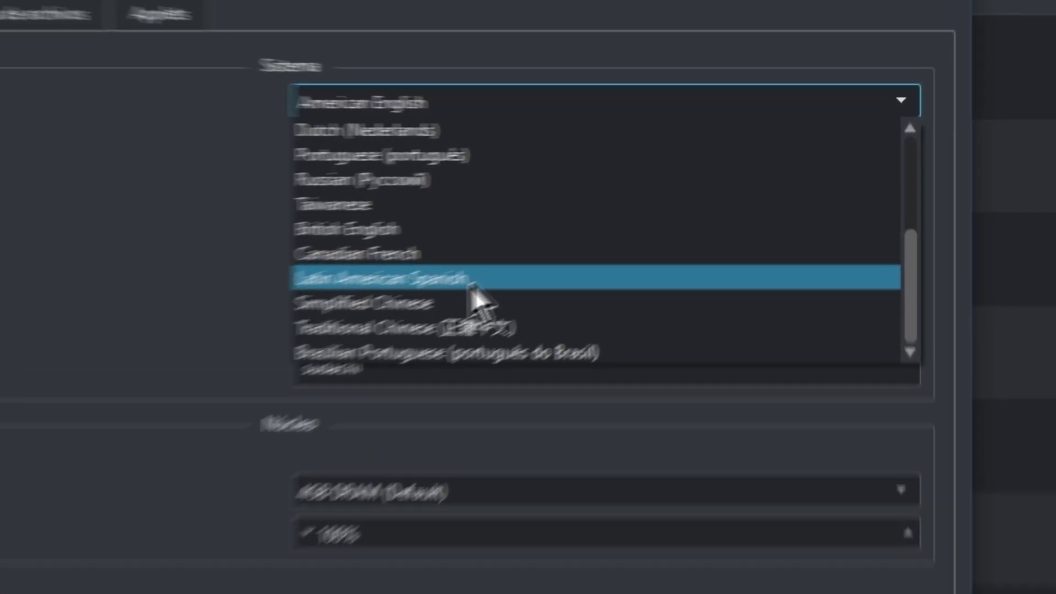
click(709, 189)
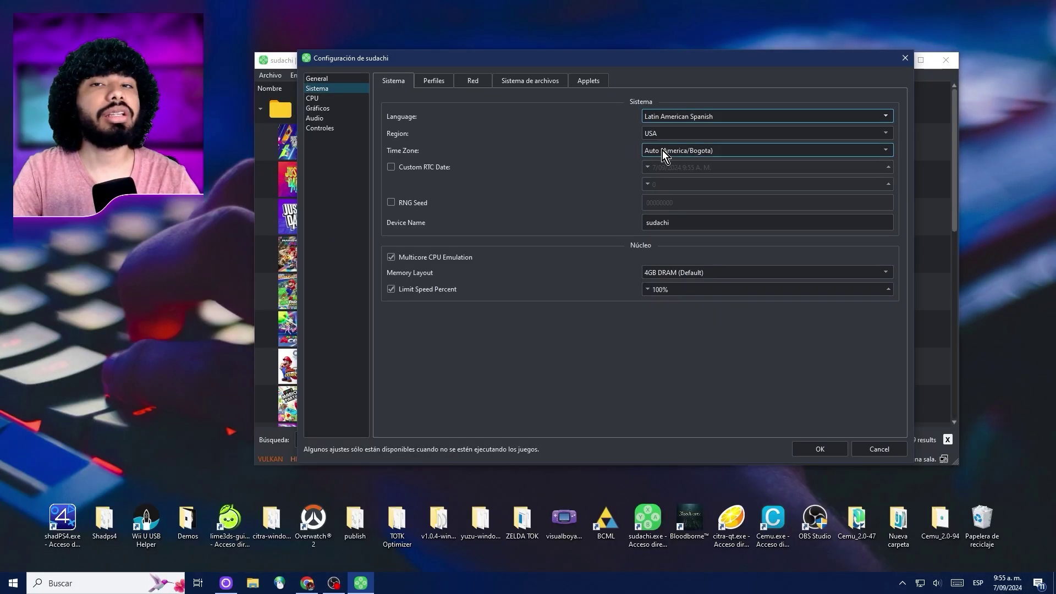
click(679, 134)
double_click(701, 223)
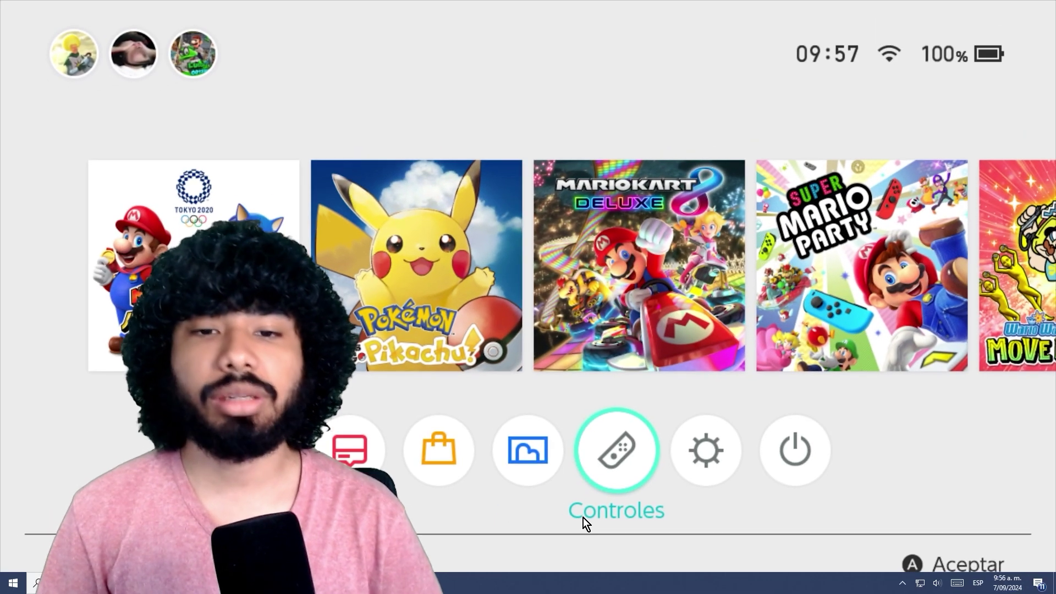
Step: Go through the emulated home menu's system icons and the System Settings categories down to the registered users
key(Right)
key(Right)
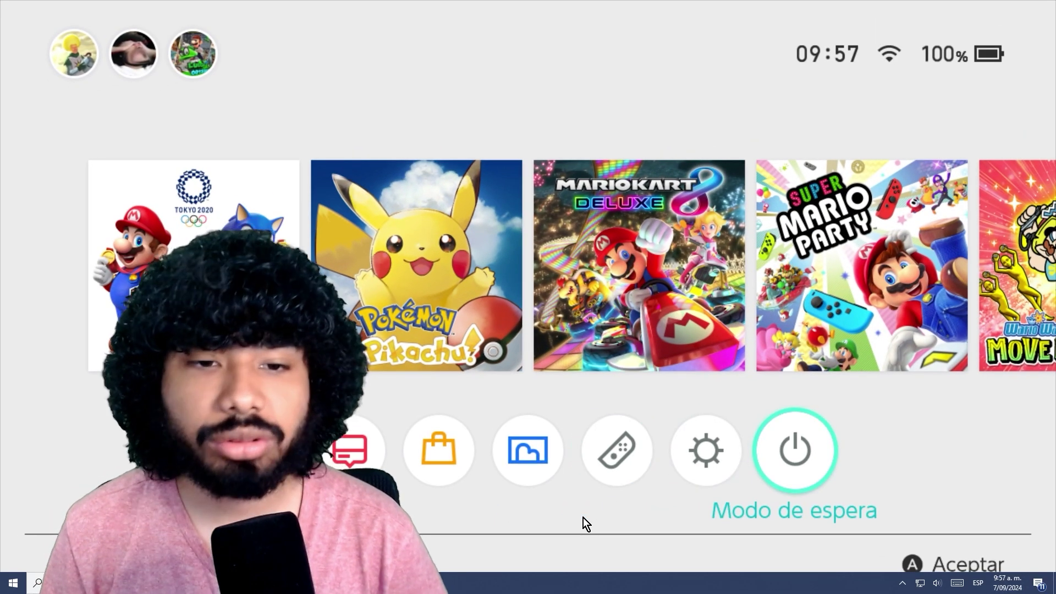
key(Left)
key(c)
key(Down)
key(Down)
key(Down)
key(Down)
key(Down)
key(Down)
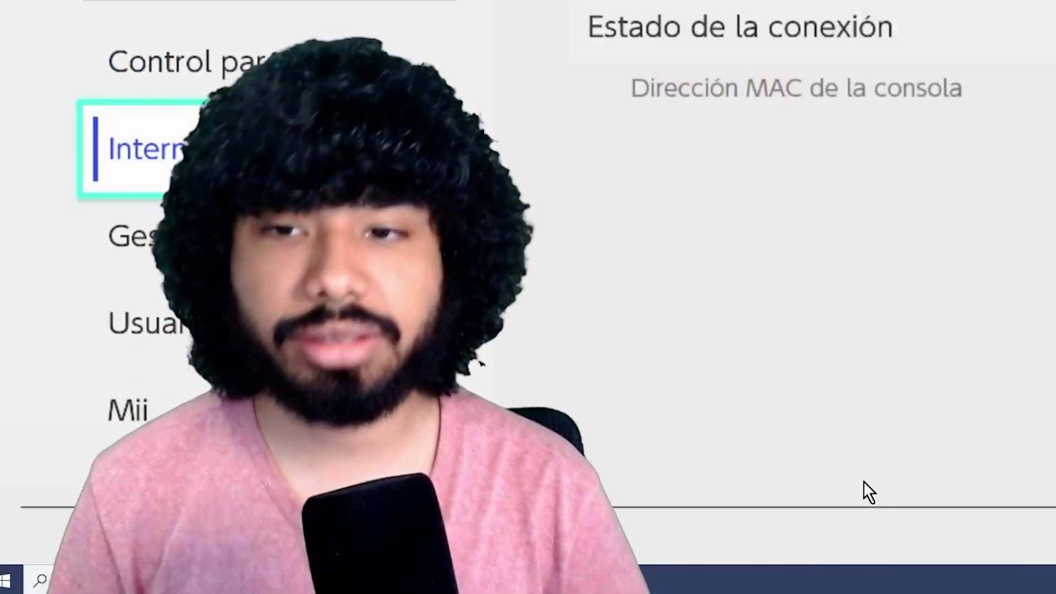
key(Down)
key(Right)
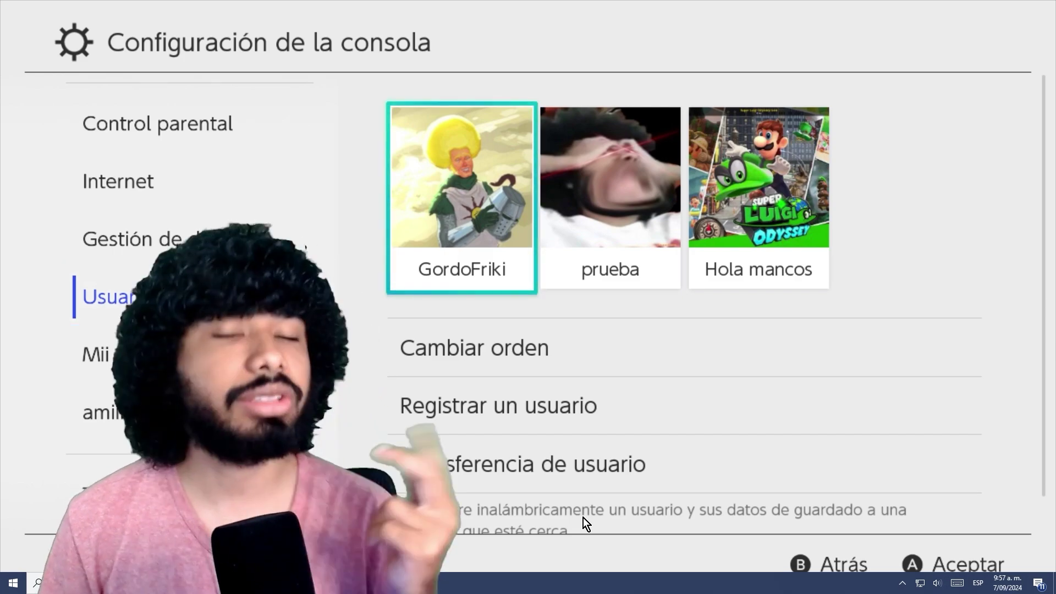
Step: Open the first registered user's settings on the emulated console and look over the profile options
key(Right)
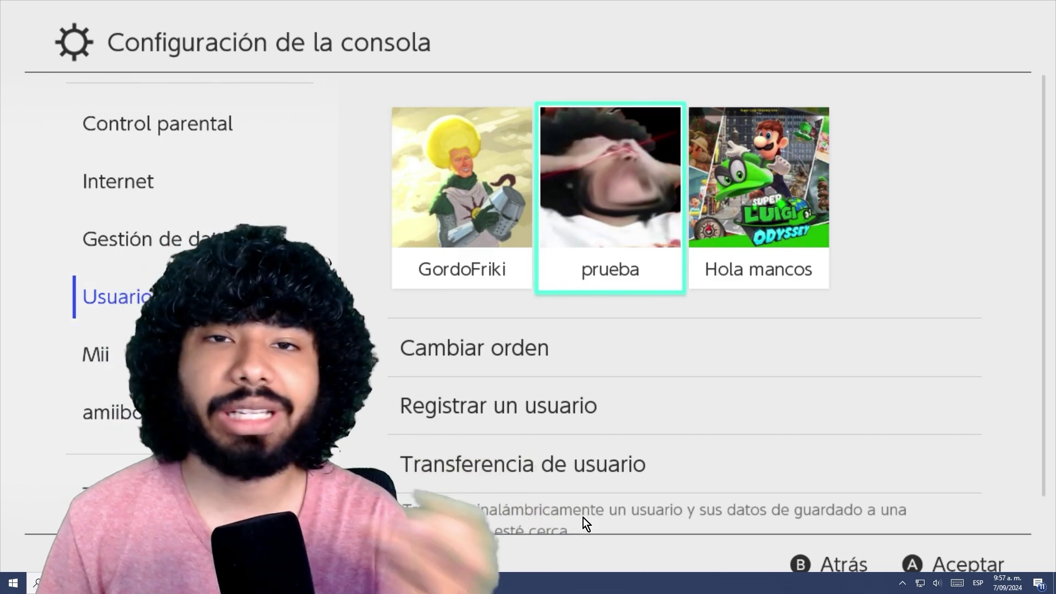
key(Left)
key(Return)
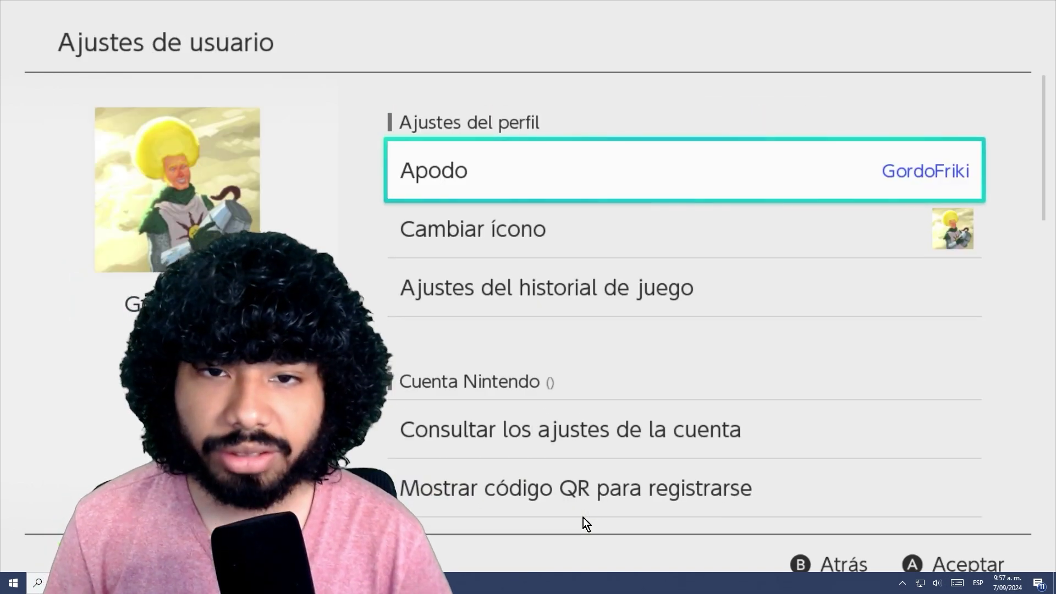
key(Down)
key(Down)
key(Escape)
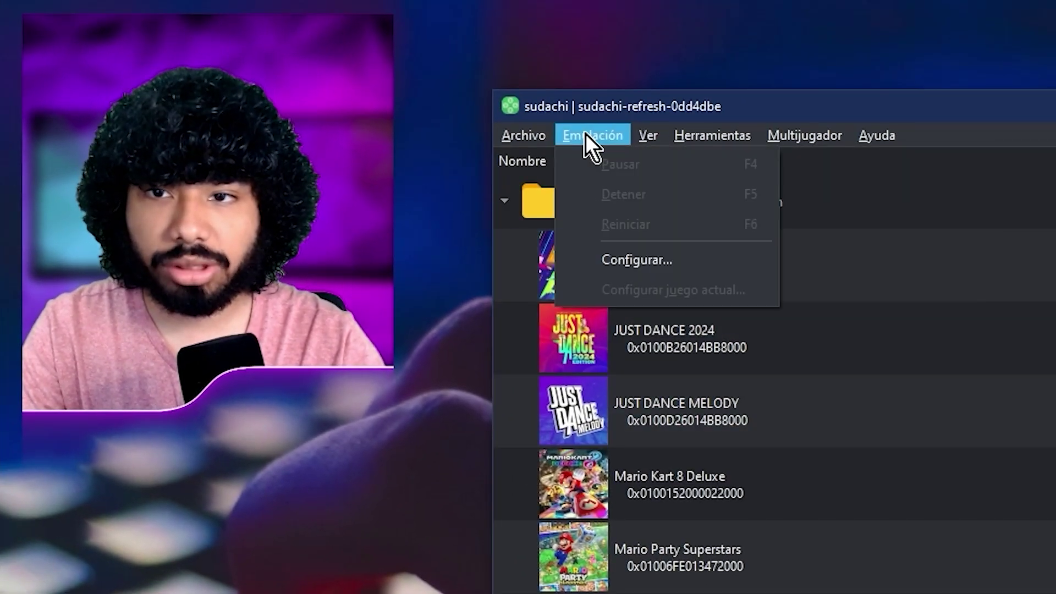
Step: Switch the current user between the first and second profiles in the emulator's profile manager
click(678, 266)
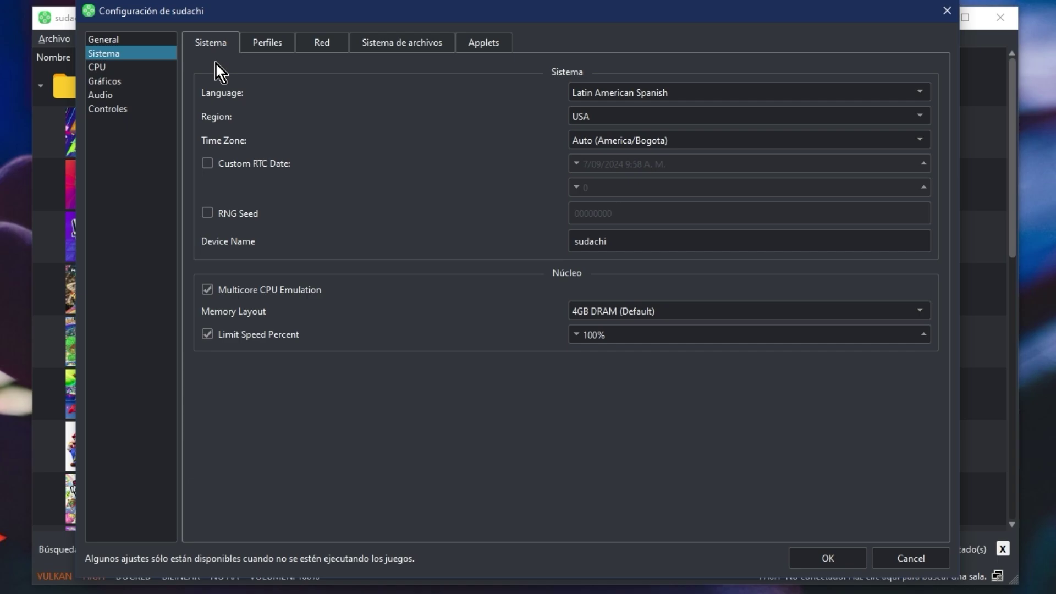
click(268, 47)
click(444, 237)
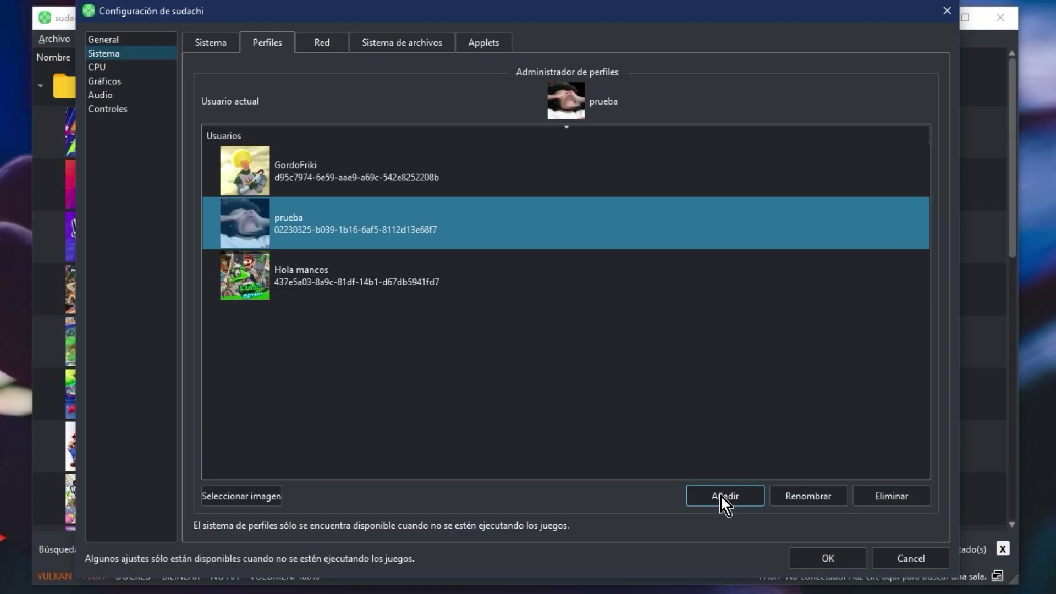
click(747, 403)
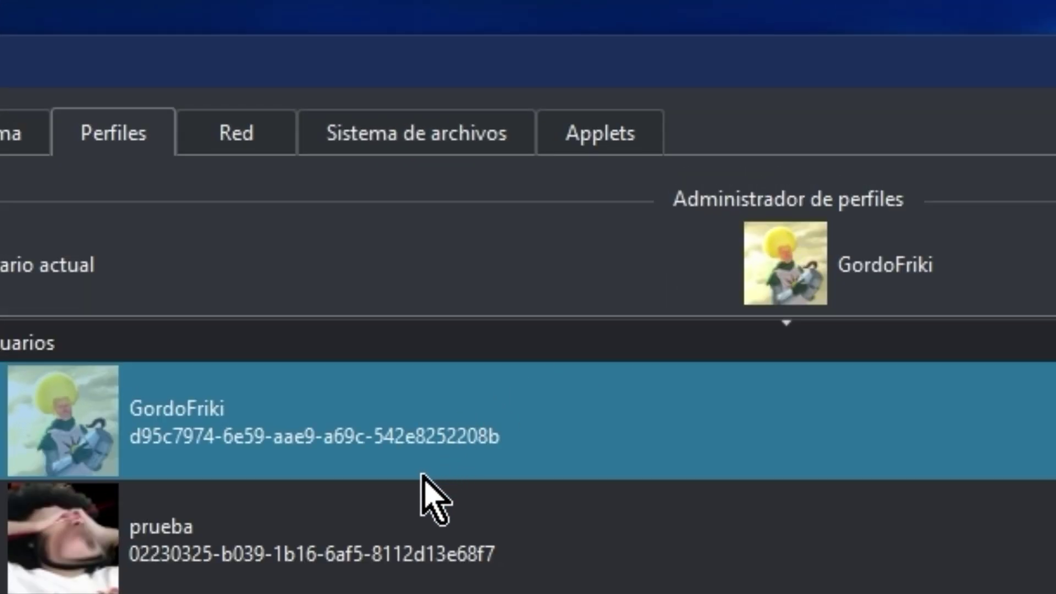
click(423, 422)
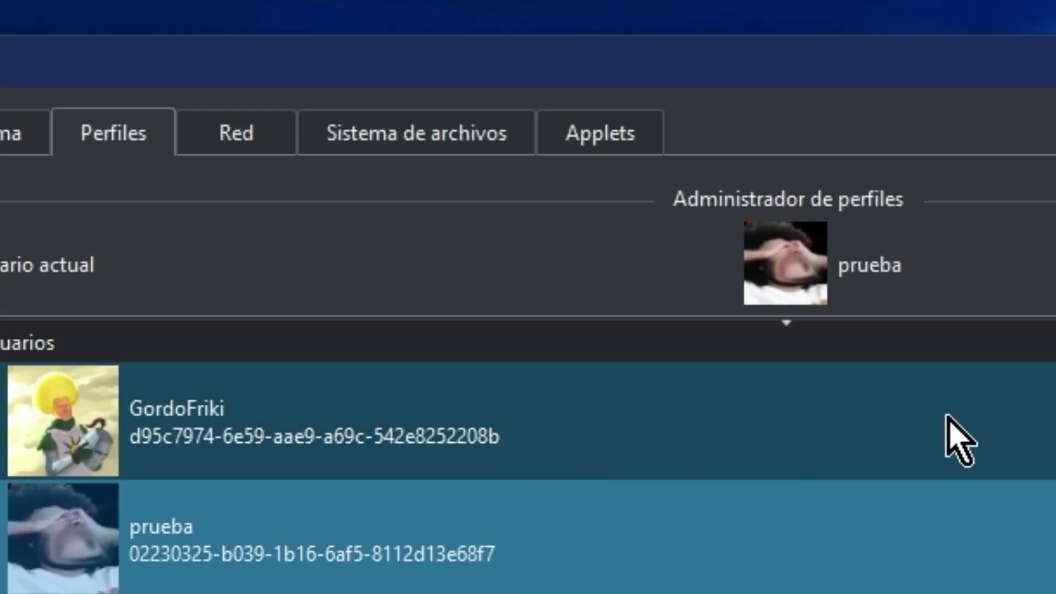
click(504, 342)
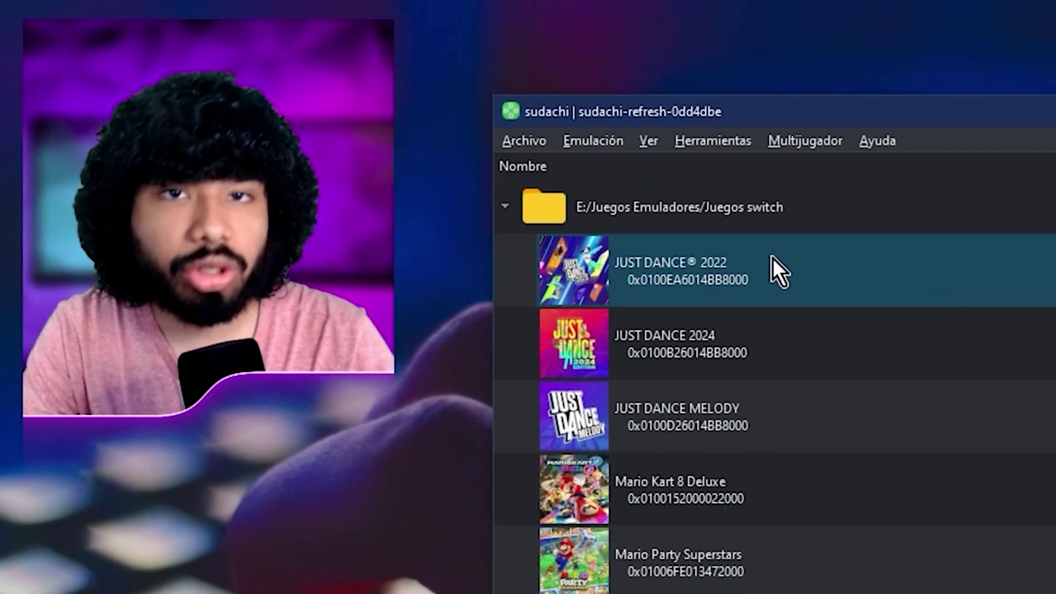
Step: Set the CPU accuracy to Auto in the emulator configuration
click(589, 135)
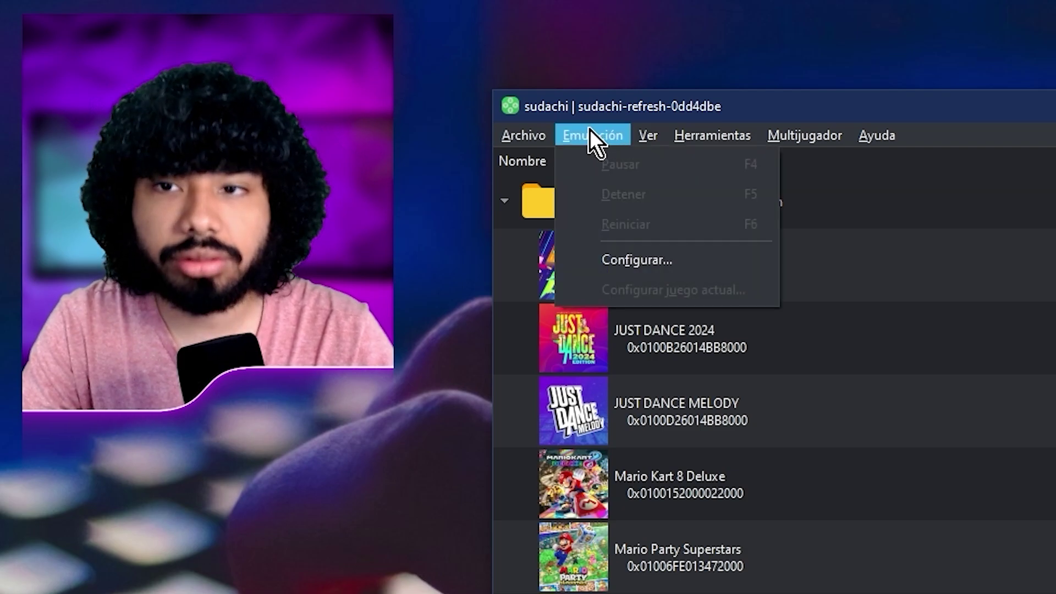
click(639, 269)
click(108, 69)
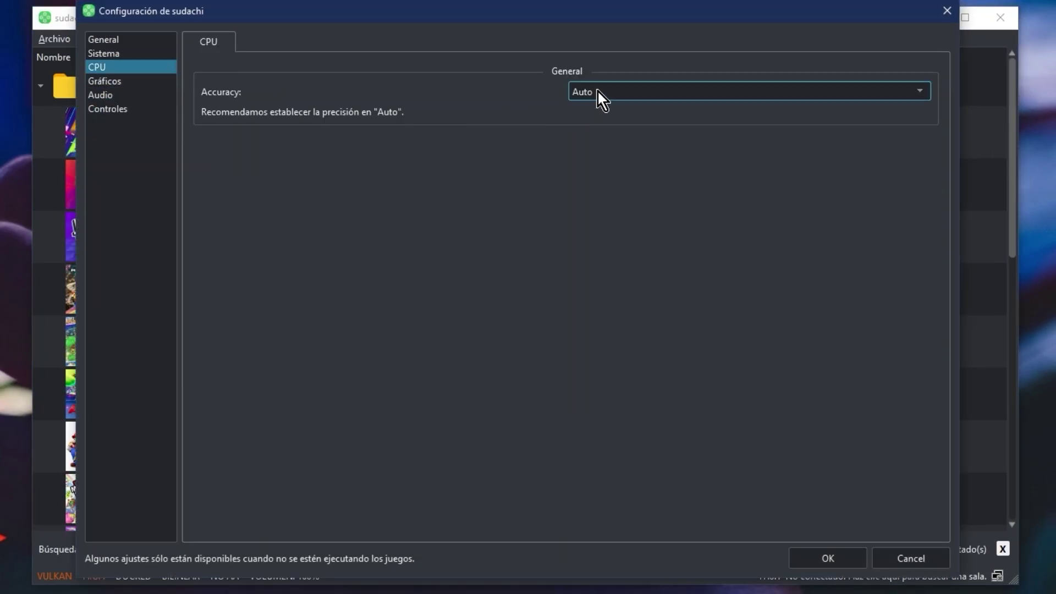
click(599, 91)
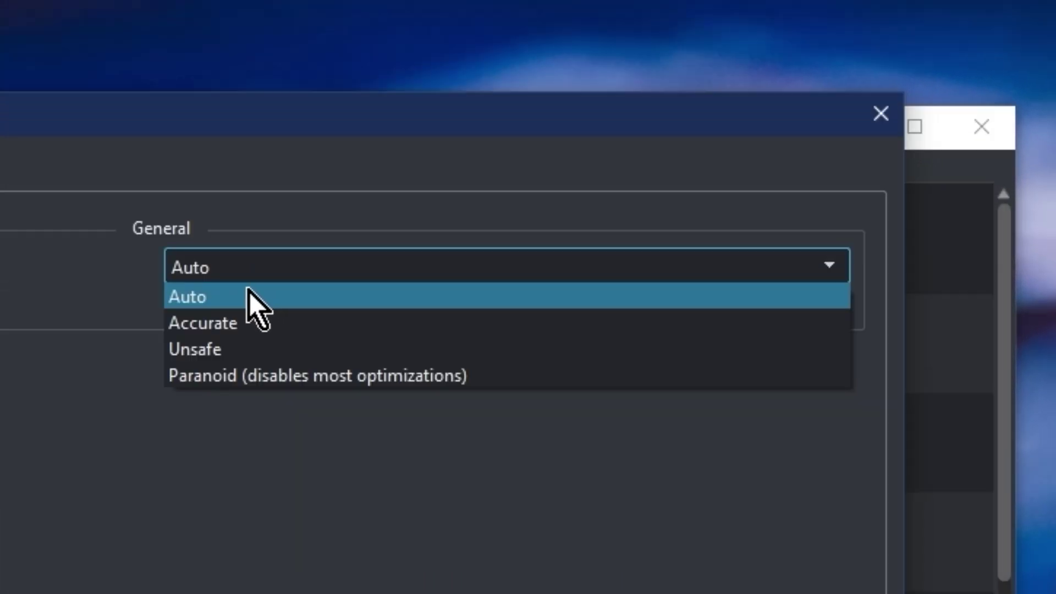
click(249, 291)
Step: Set the window adapting filter to AMD FidelityFX Super Resolution and the anti-aliasing method to FXAA in the graphics settings
click(104, 77)
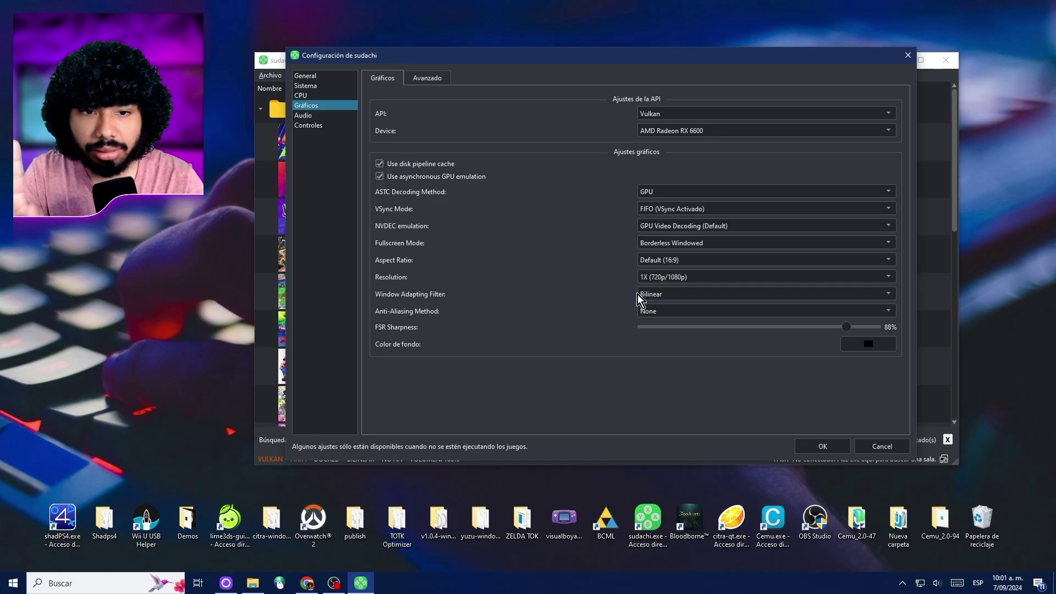
click(639, 296)
click(666, 350)
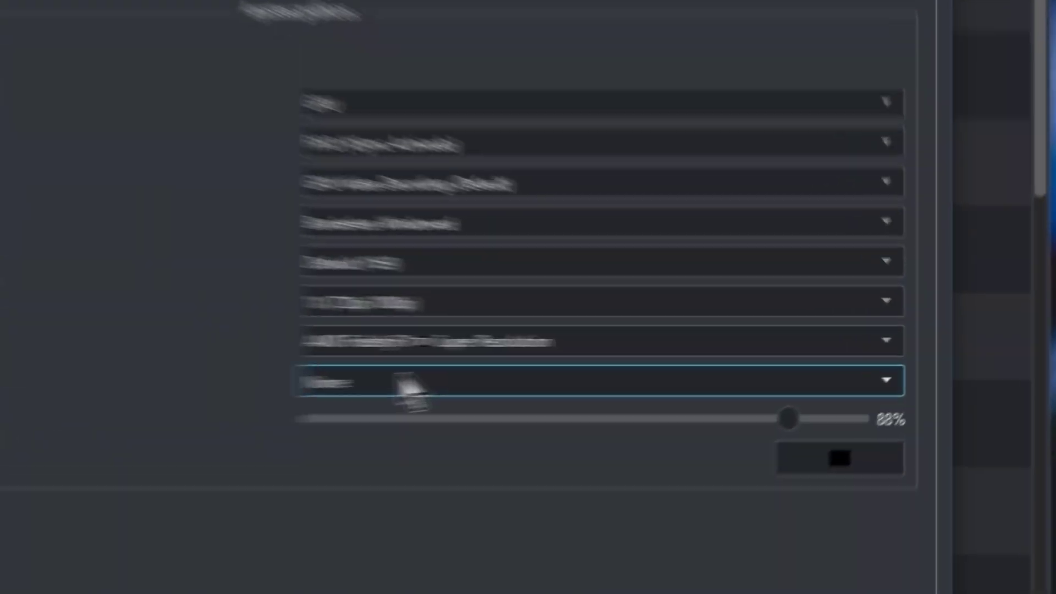
click(411, 385)
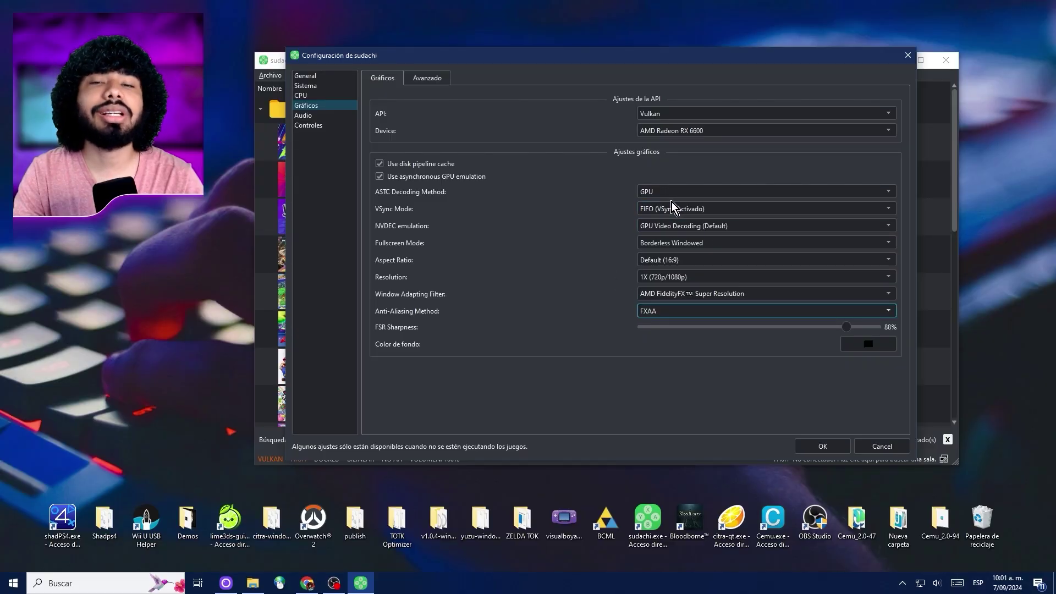
Step: Set the VSync mode to Immediate (VSync Desactivado)
click(671, 205)
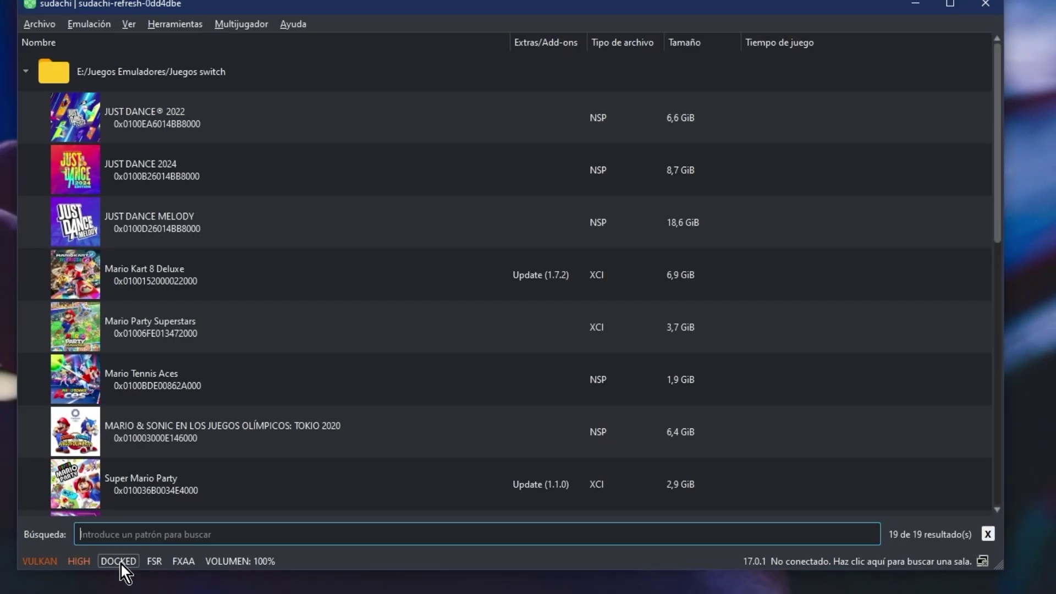
click(242, 543)
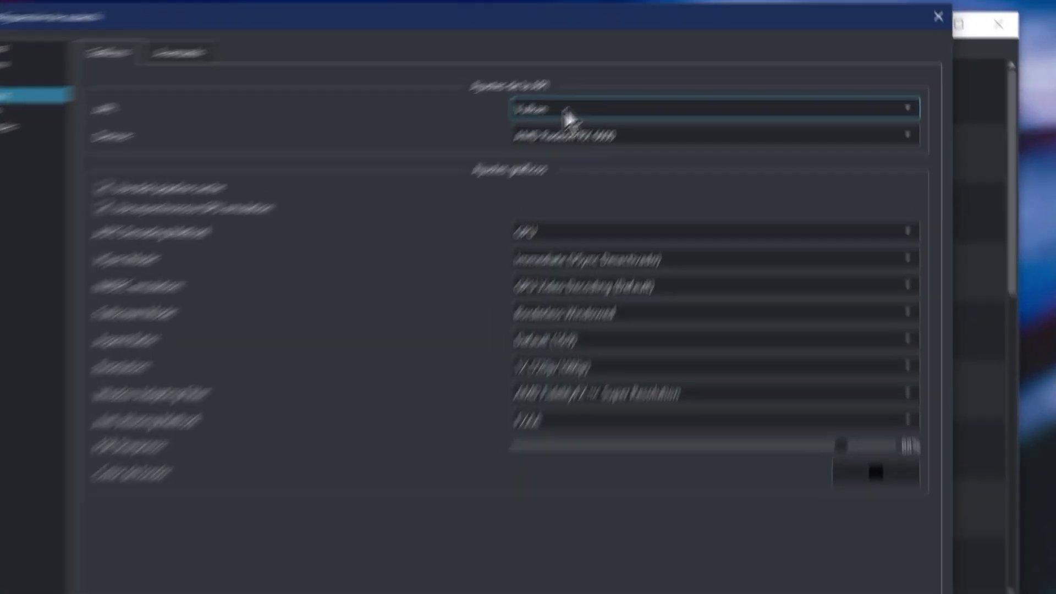
Step: Try OpenGL as the graphics API and switch back to Vulkan
click(657, 78)
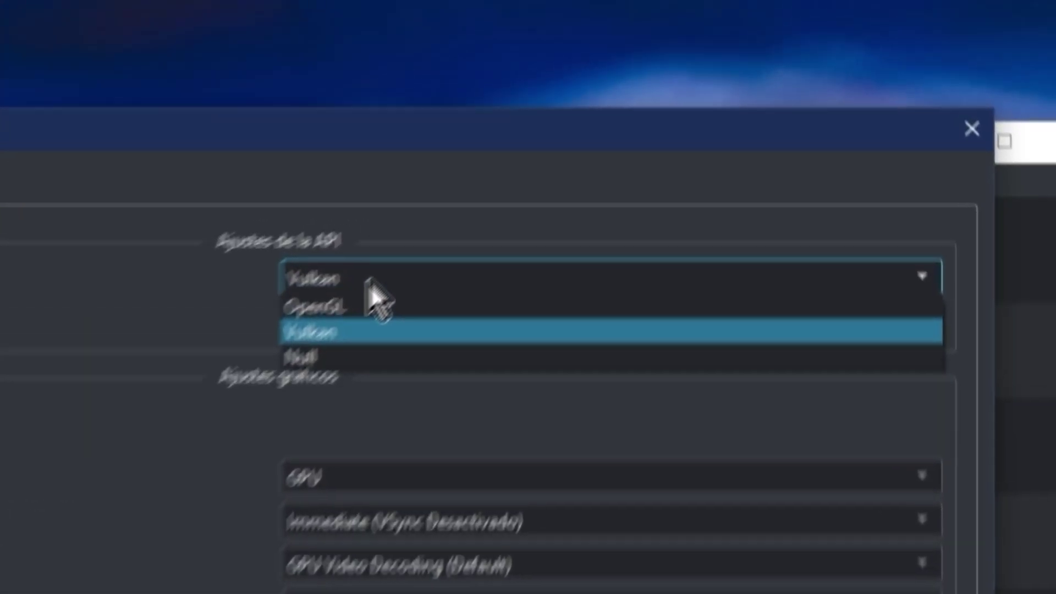
click(308, 337)
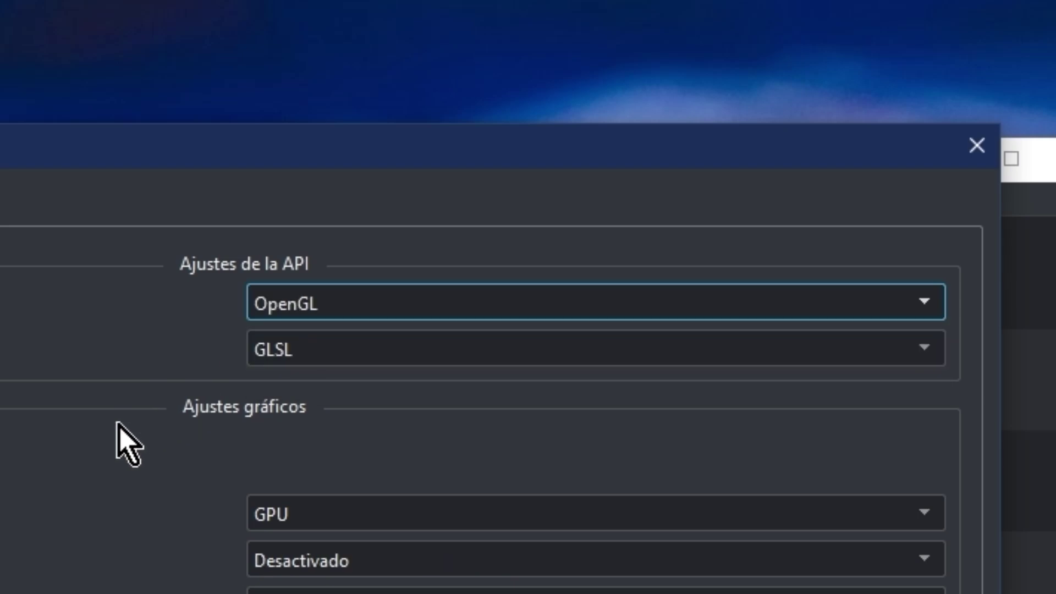
click(339, 352)
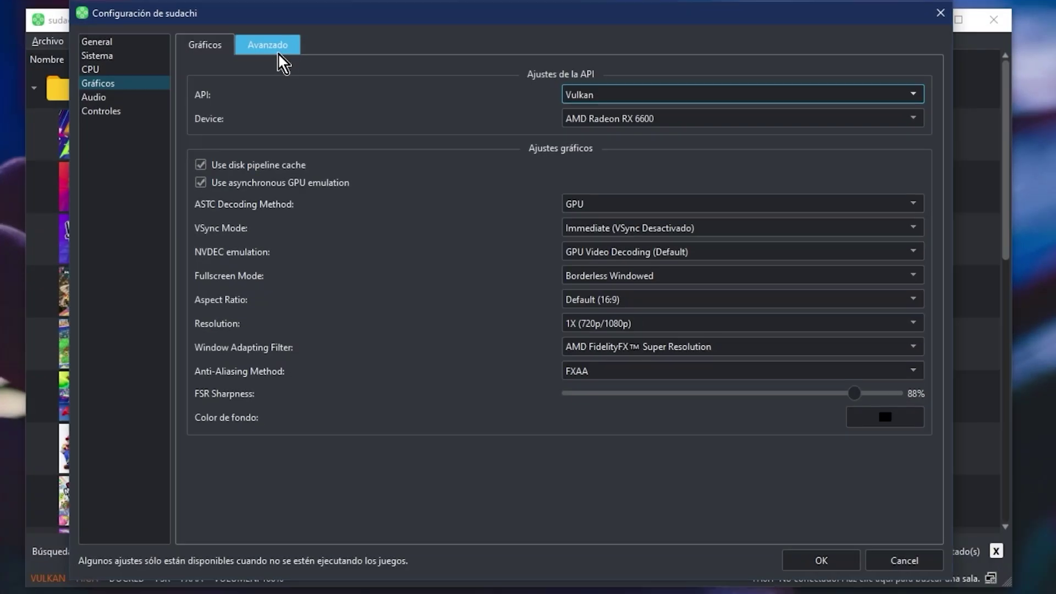
Step: Set the advanced graphics accuracy level to Normal and the ASTC recompression method to BC1 (Low quality)
click(275, 49)
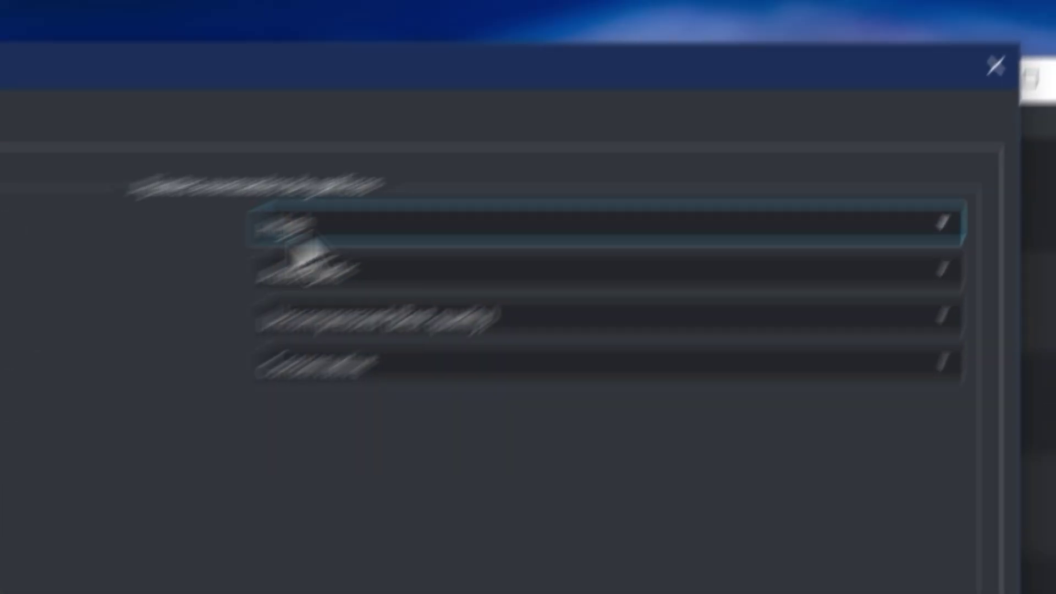
click(302, 229)
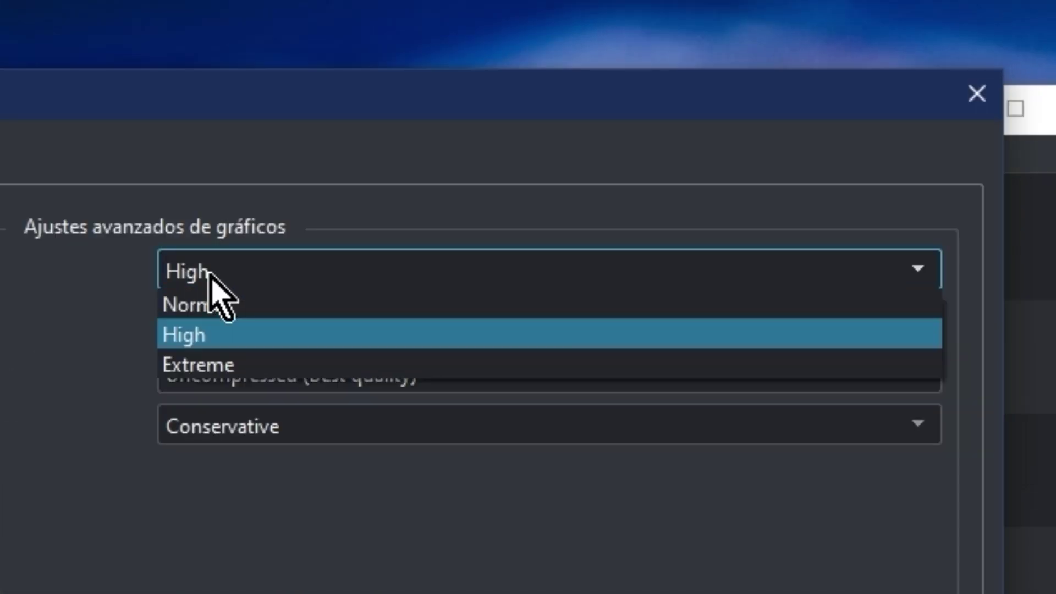
click(223, 306)
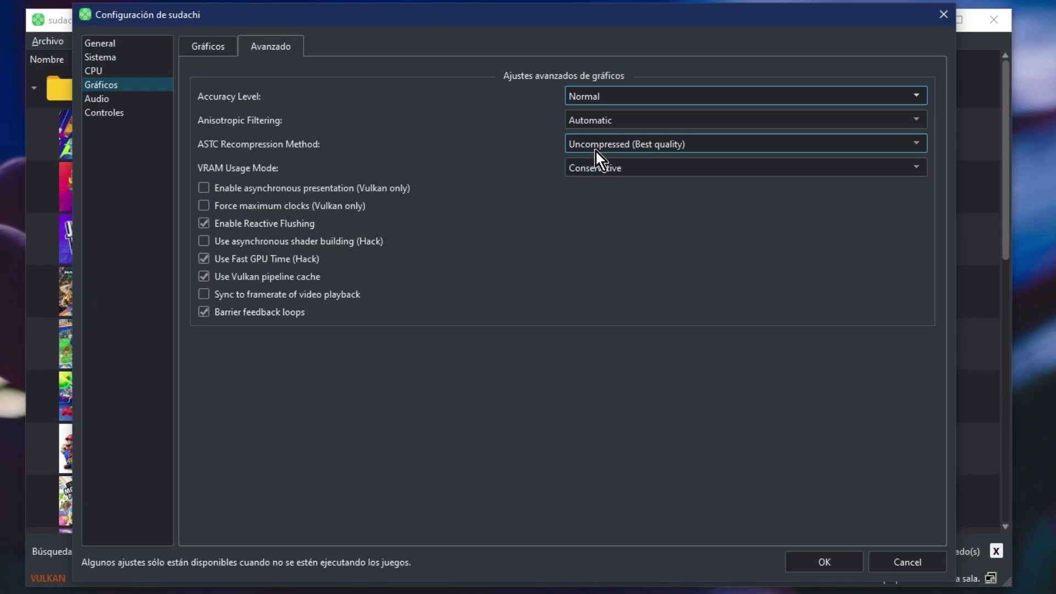
click(691, 148)
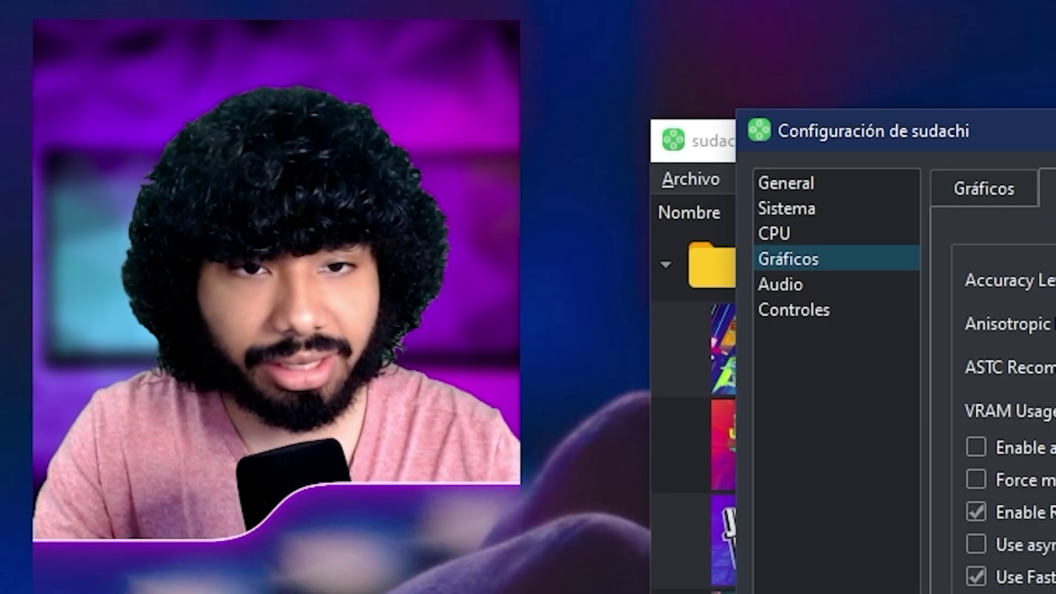
click(264, 284)
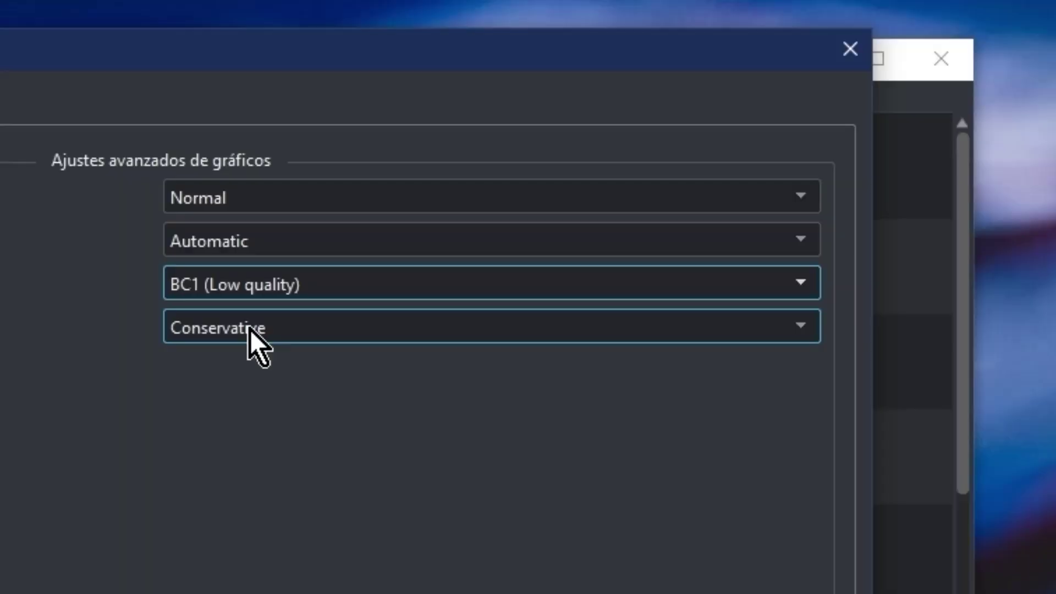
Step: Check the VRAM usage and anisotropic filtering choices, and toggle Sync to framerate of video playback
click(249, 329)
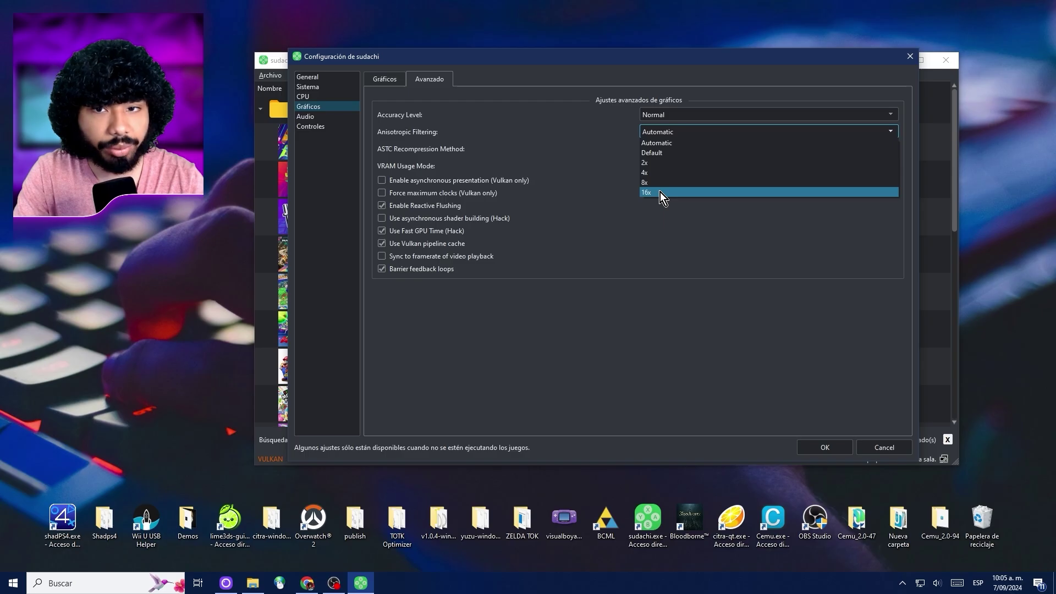
click(452, 217)
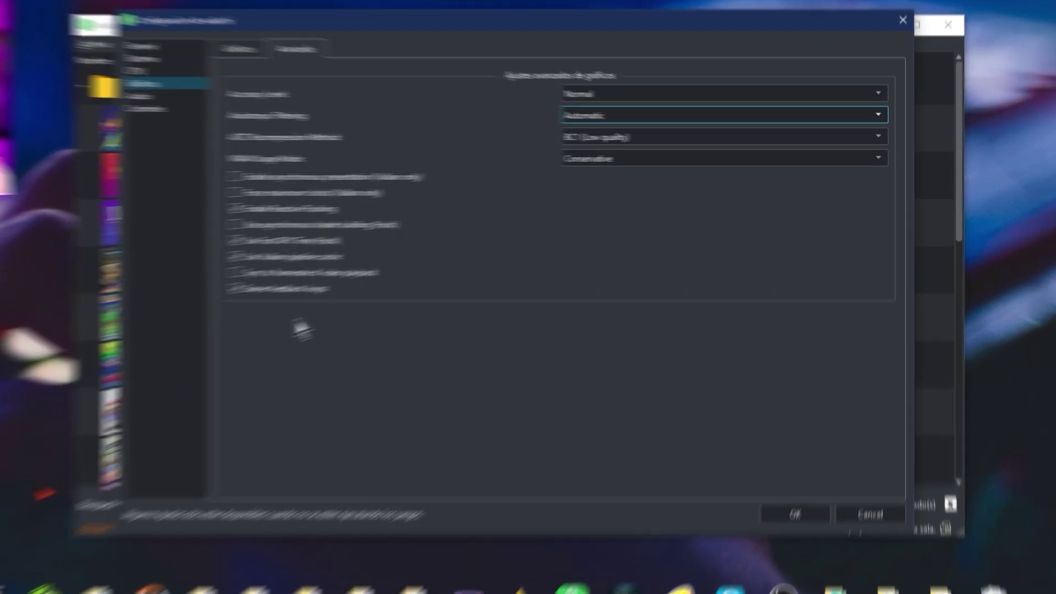
click(382, 256)
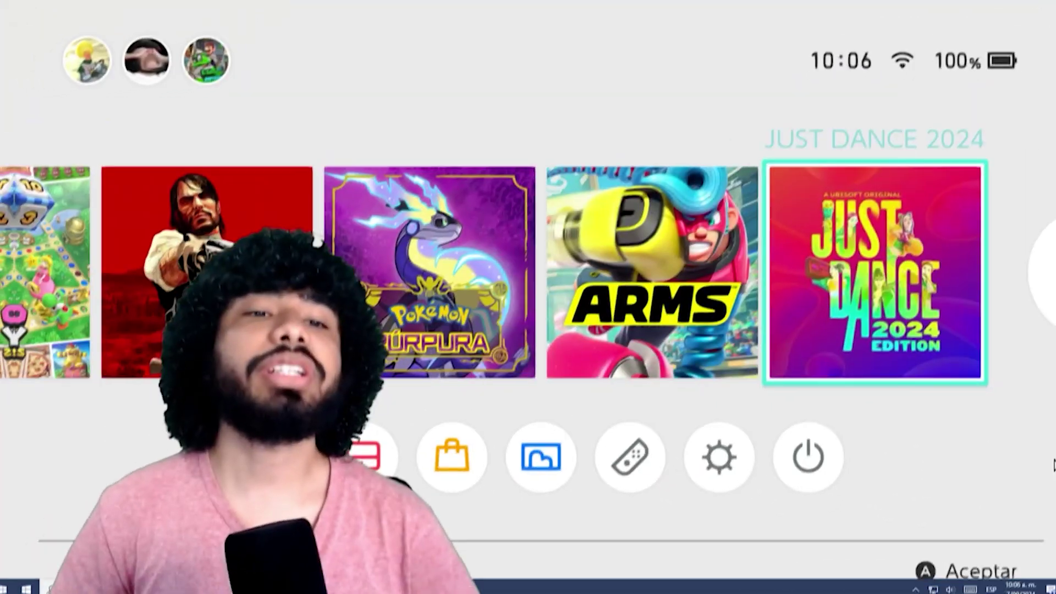
Step: Open the emulated console's full program list and look through the games in its program management screen
key(Right)
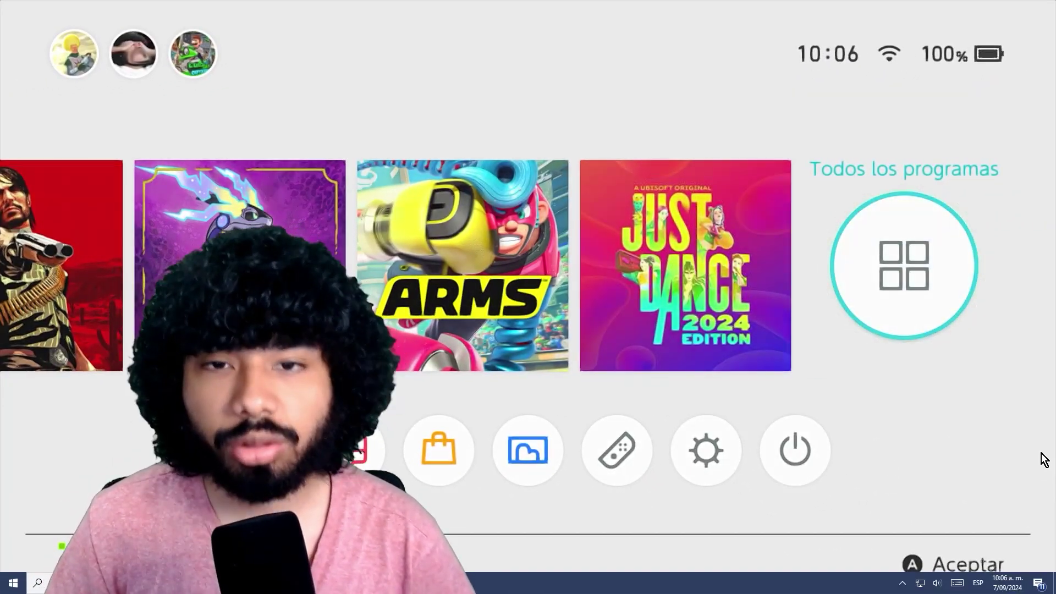
key(c)
key(c)
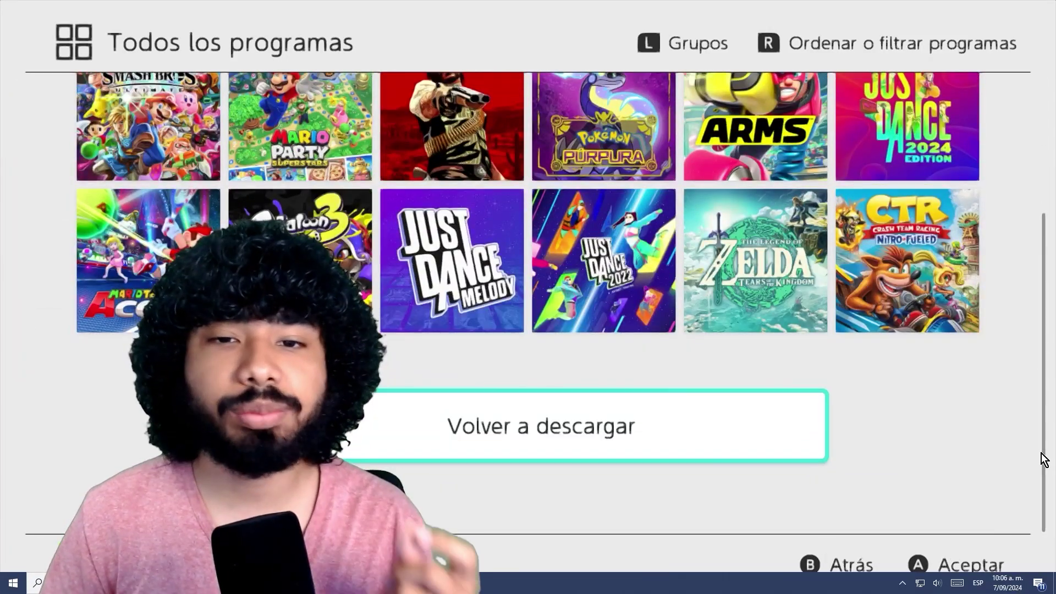
key(x)
key(Down)
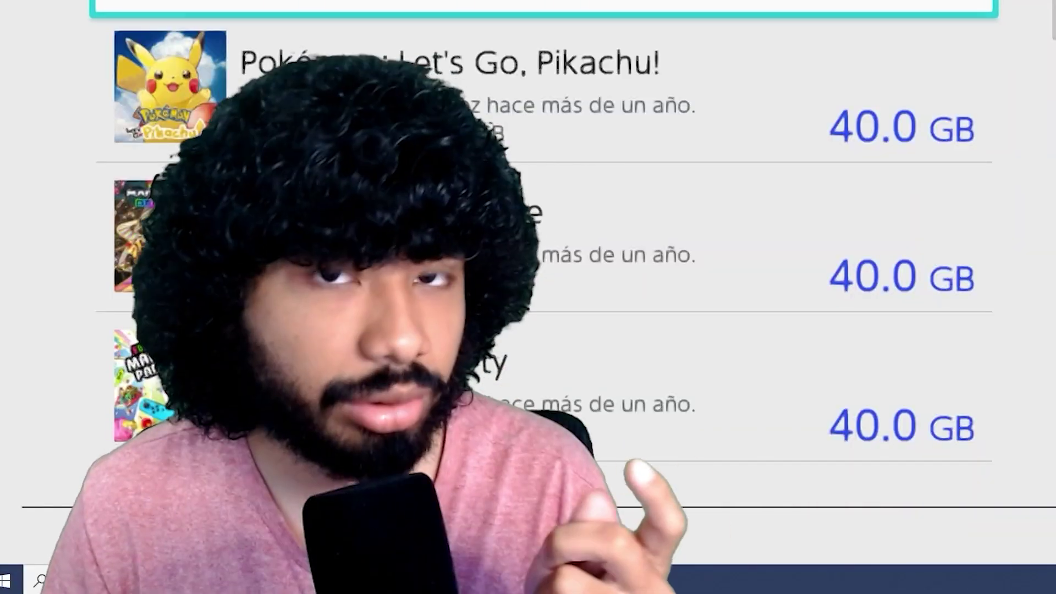
key(Down)
key(Down)
key(Down)
key(Down)
key(Down)
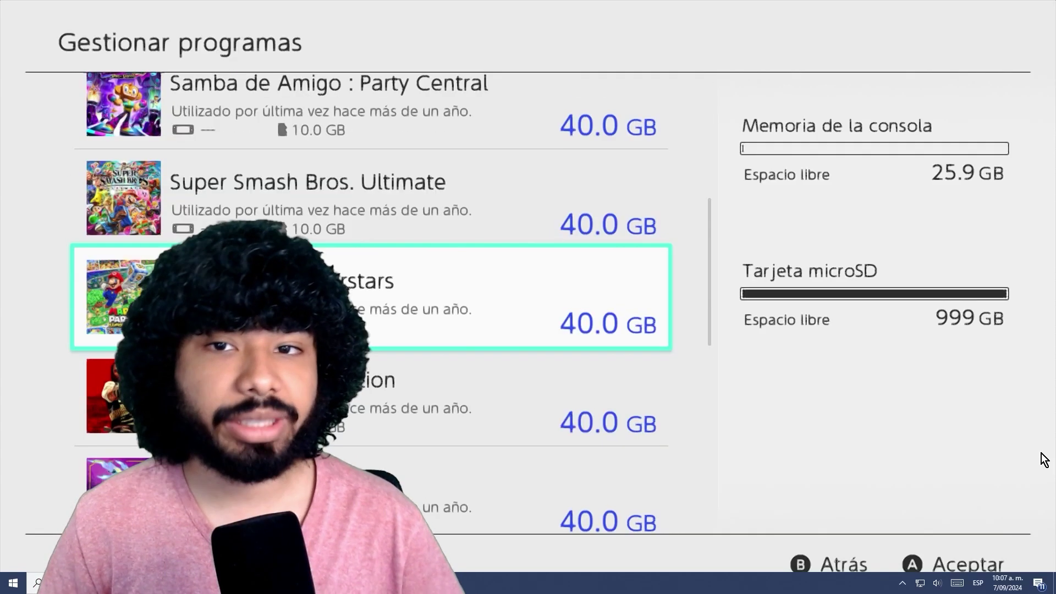
Step: Open Mario Party Superstars in the program management screen, go back, and open the game two entries further down
key(c)
key(x)
key(Down)
key(Down)
key(c)
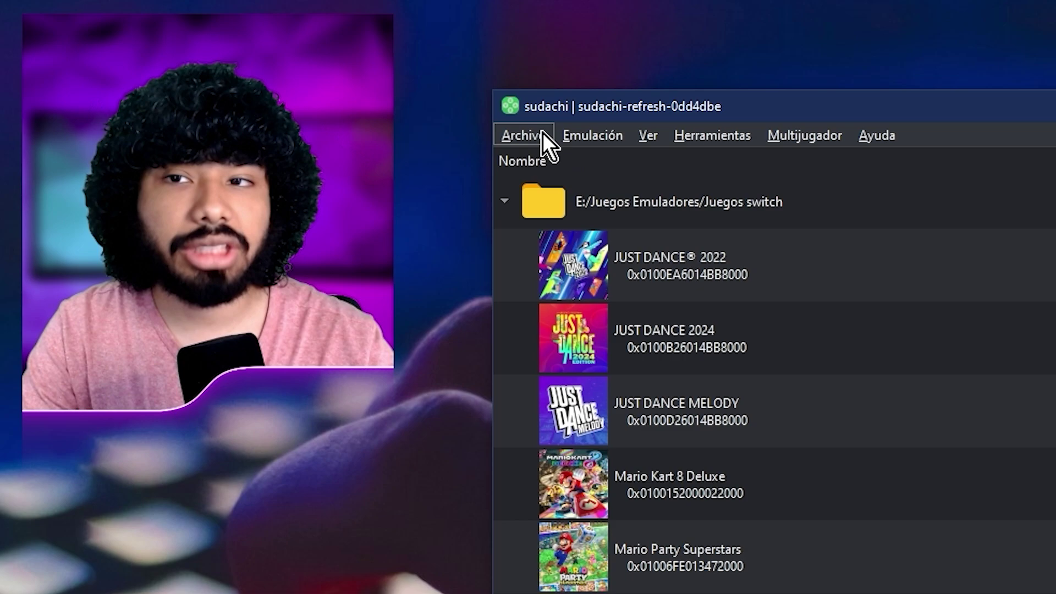
Step: Install the update file Mario _ Sonic at the Olympic Games Tokyo 2020 [010003000E146800][v65536][US].nsp to NAND and check the refreshed game list
click(690, 179)
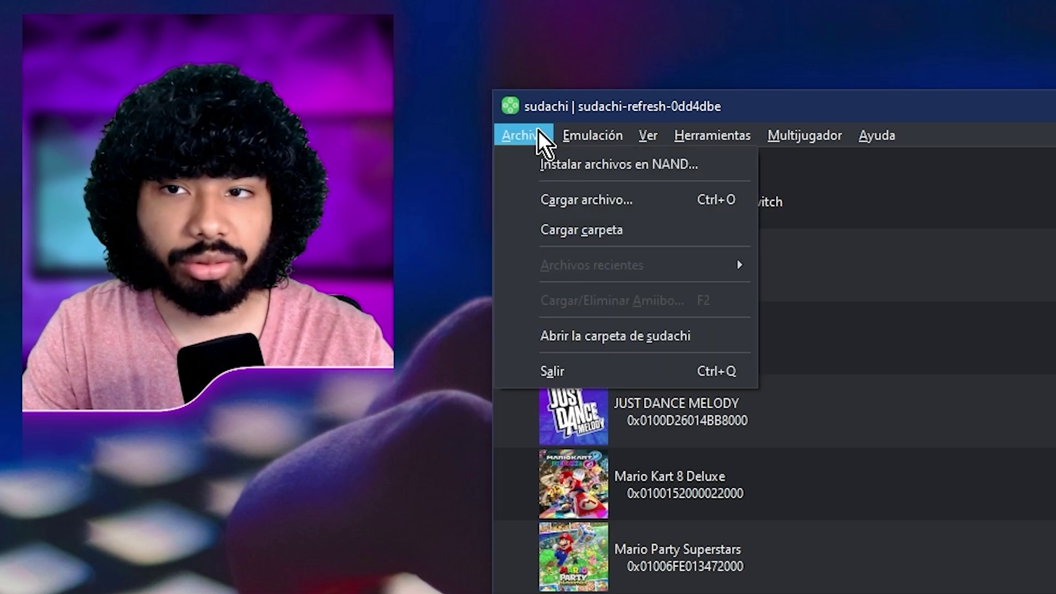
click(588, 163)
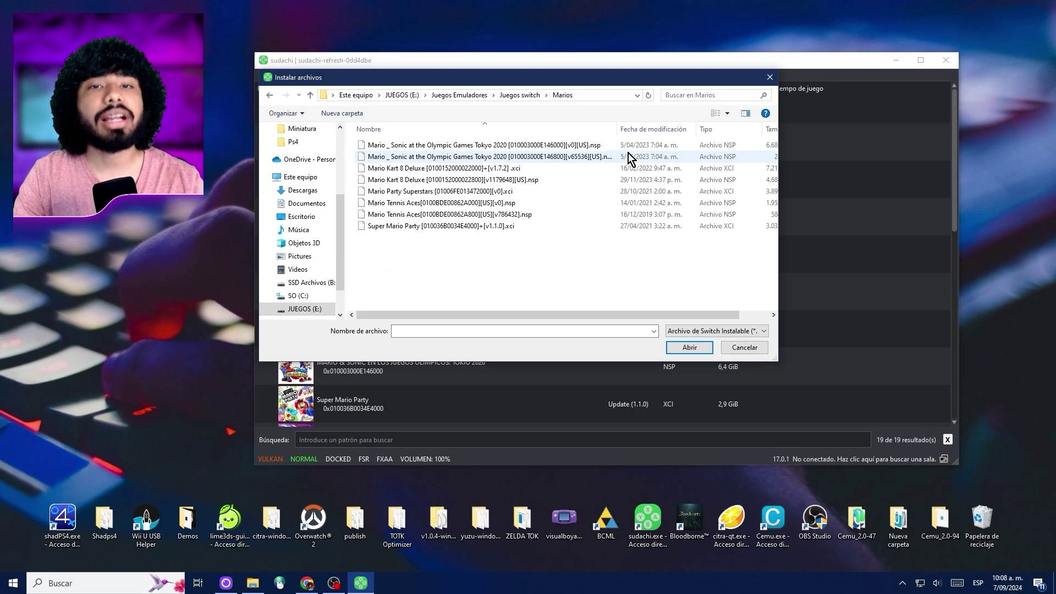
click(551, 159)
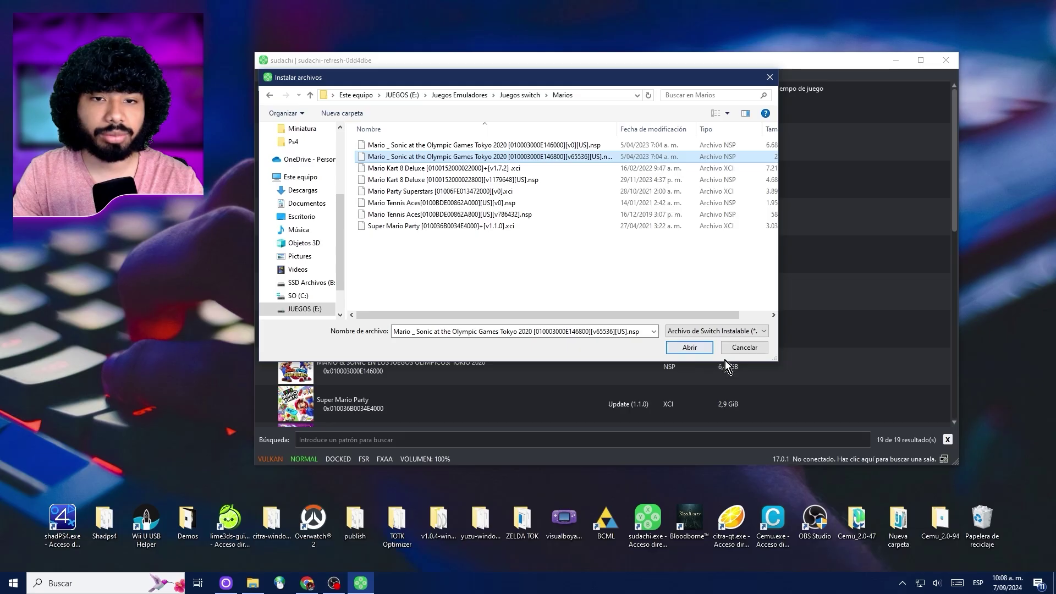
click(649, 422)
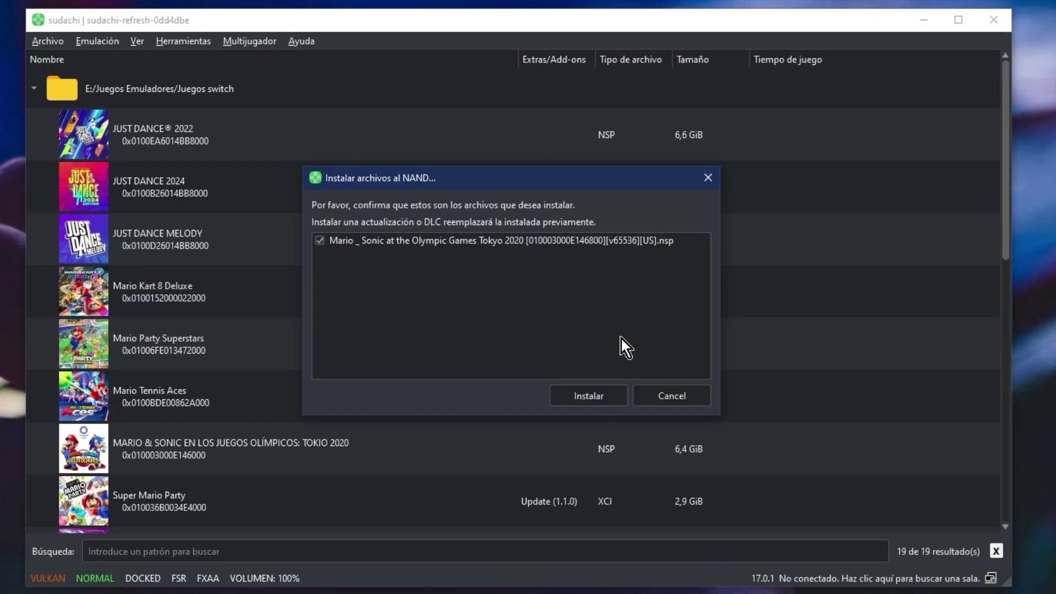
click(606, 394)
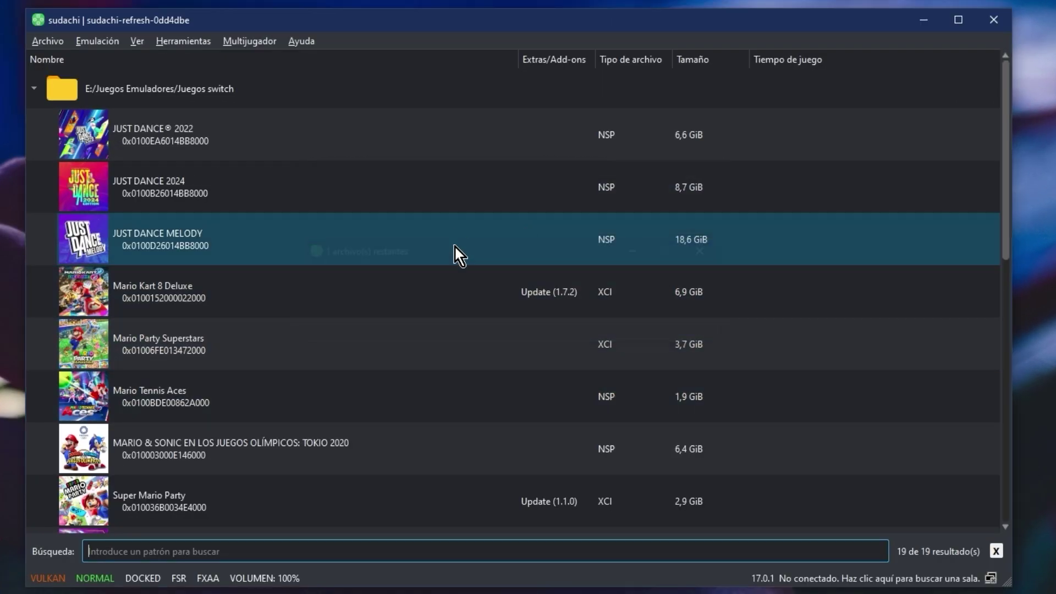
click(536, 322)
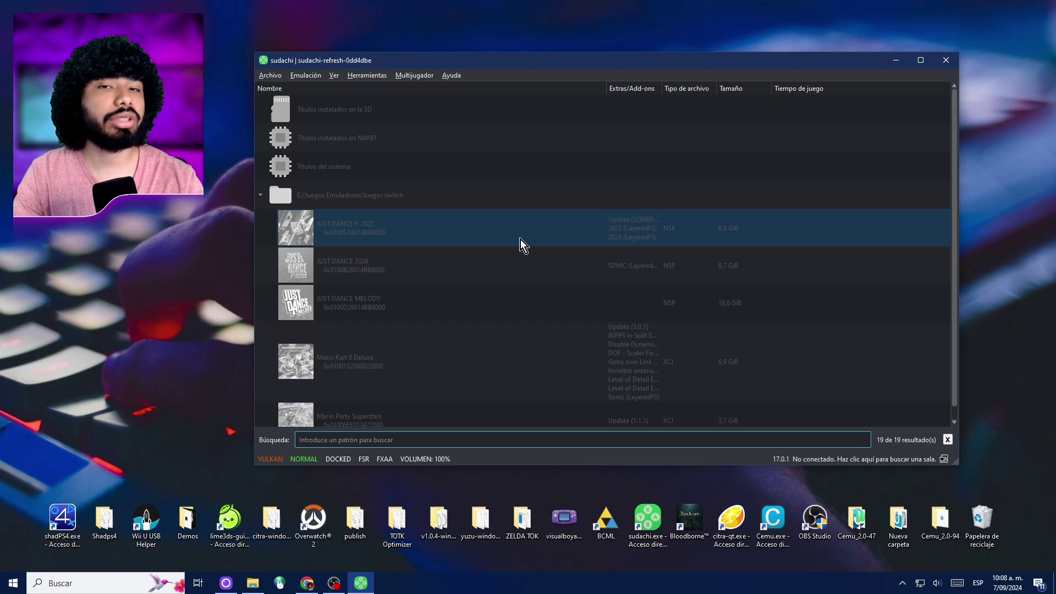
scroll(313, 106, down, 1)
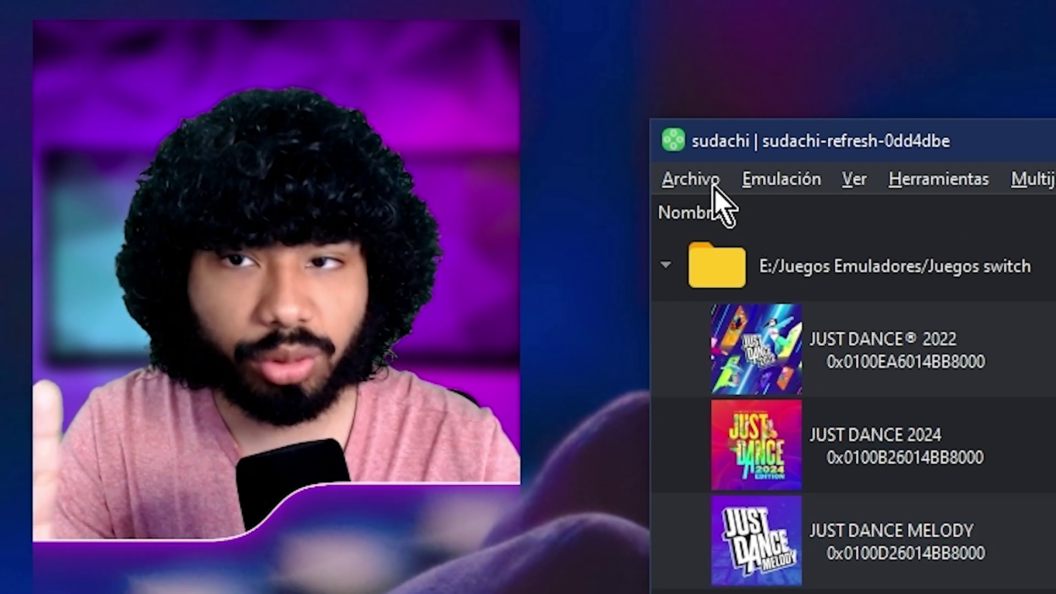
Step: Install the Splatoon 3 Wave 2 Side Order DLC file from the Splatoon 3 [3DLC][US] NSP folder to NAND
click(715, 183)
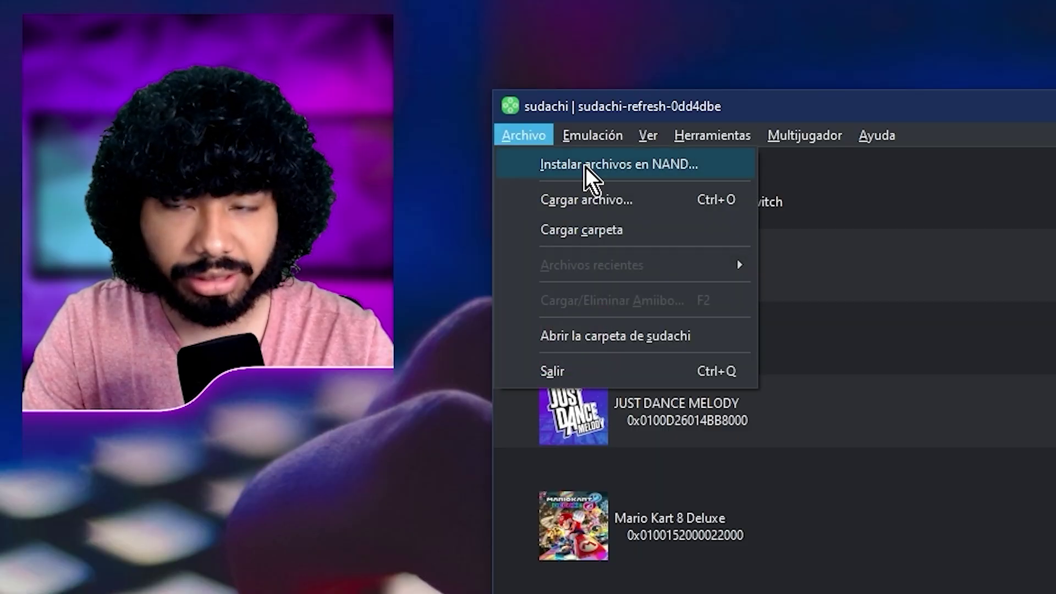
click(827, 247)
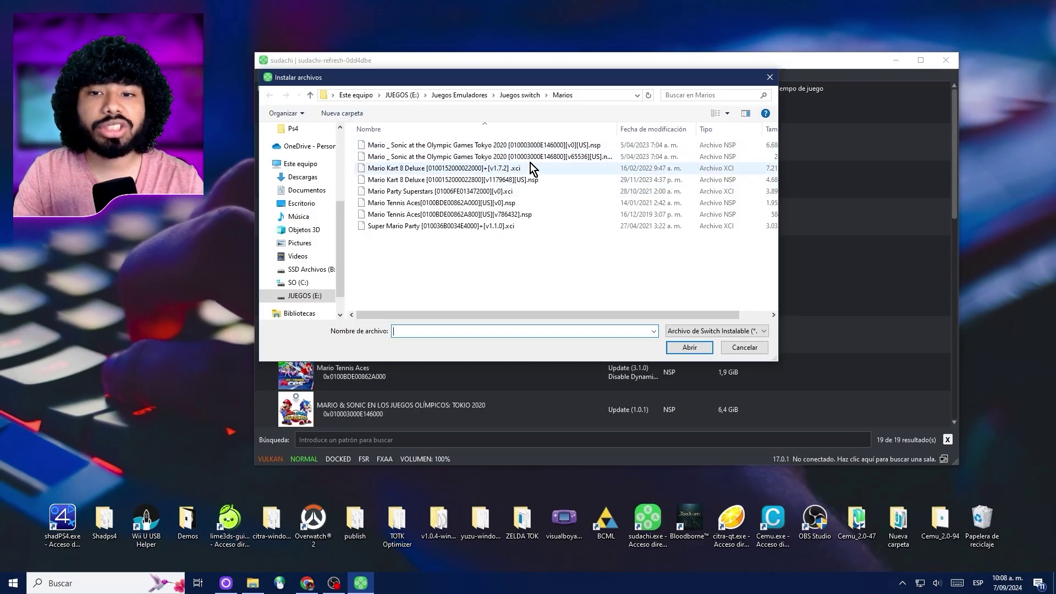
click(532, 226)
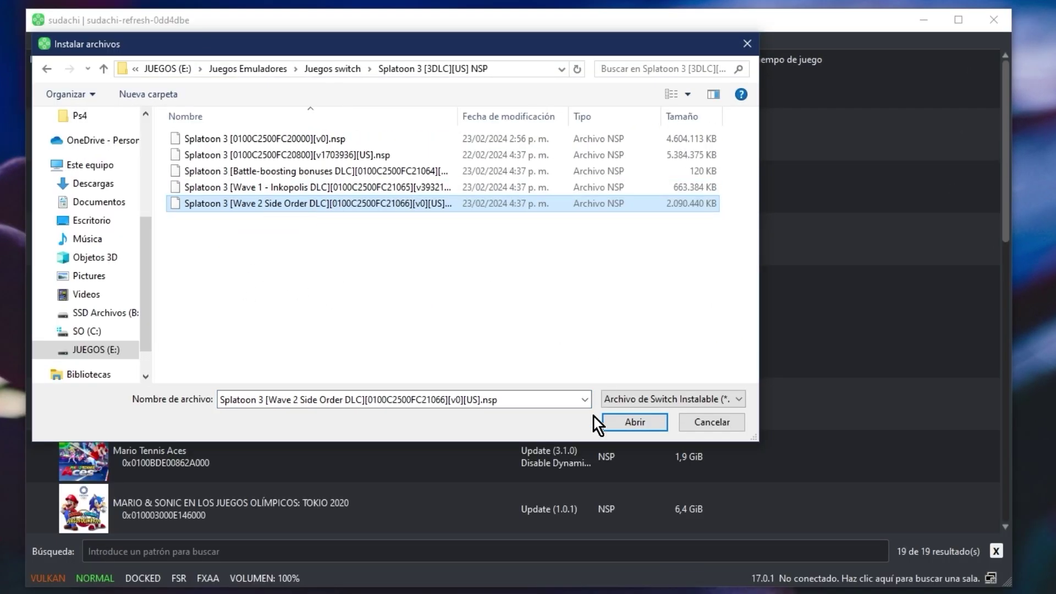
click(616, 421)
key(Return)
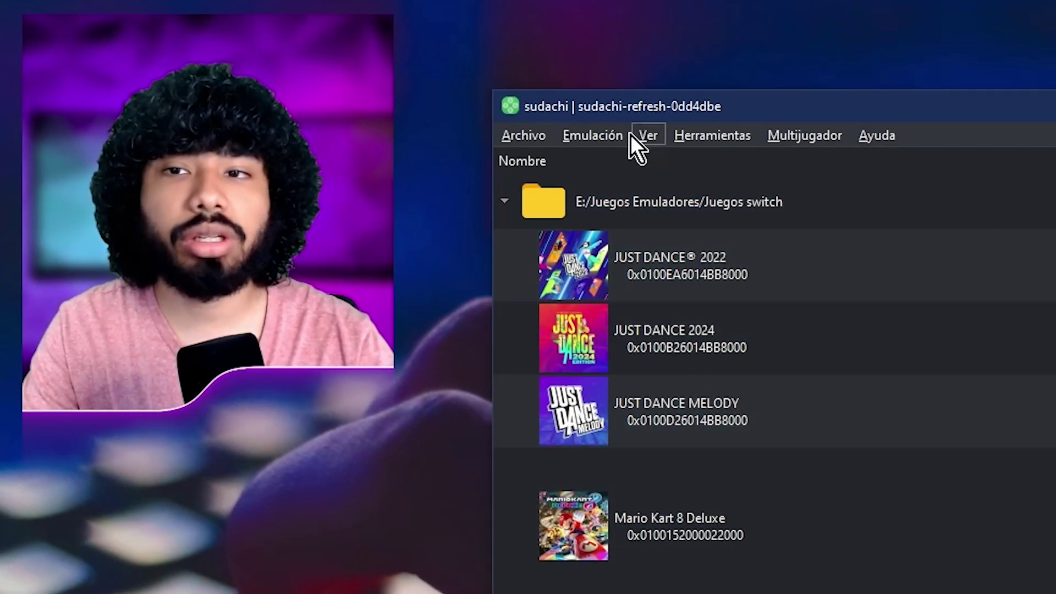
Step: Open the emulator's control configuration and show the input devices available for player 1
click(554, 115)
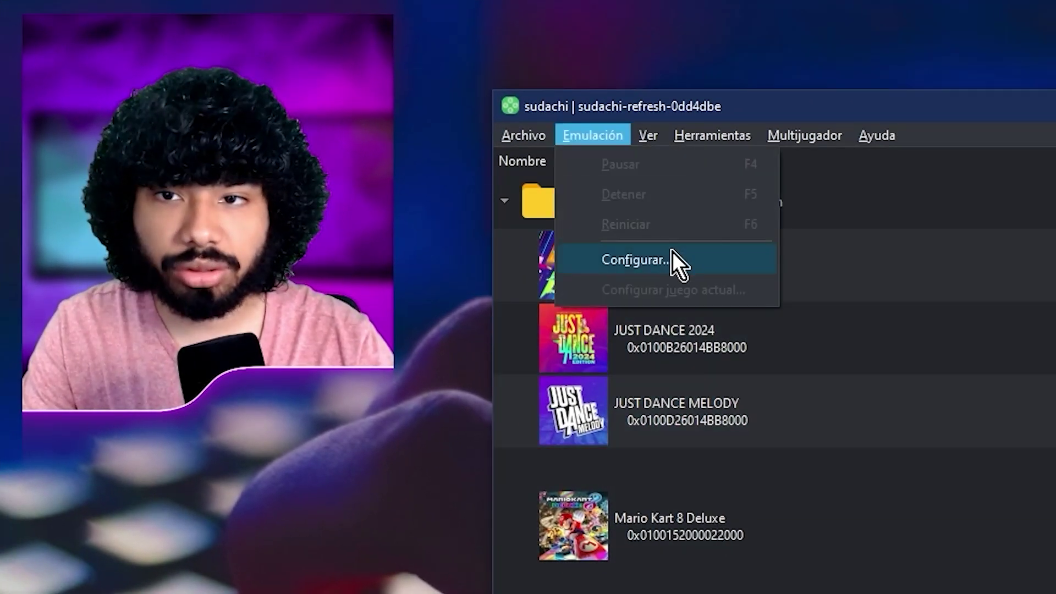
click(637, 244)
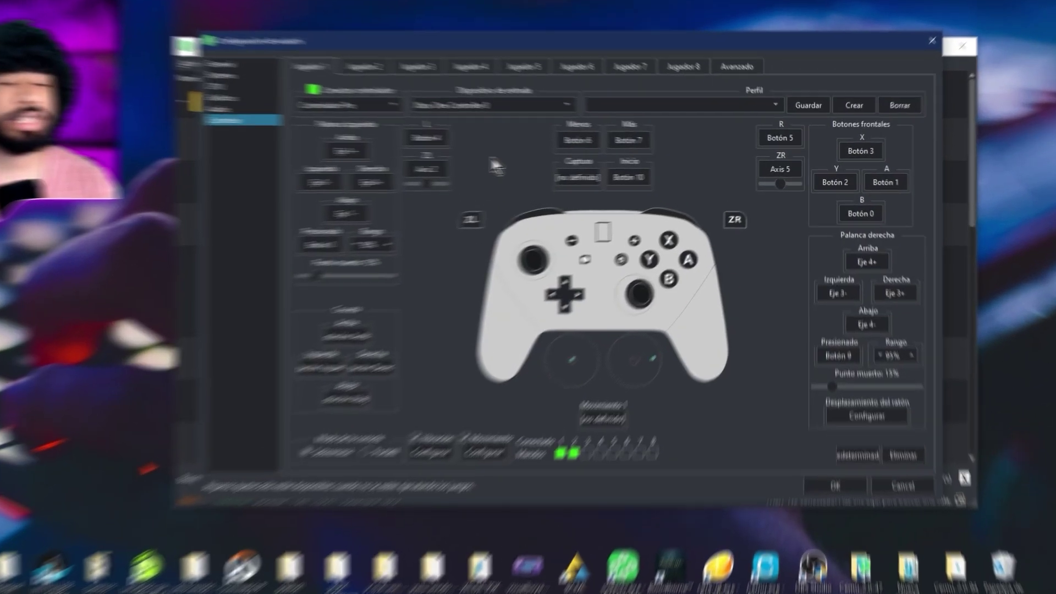
click(507, 114)
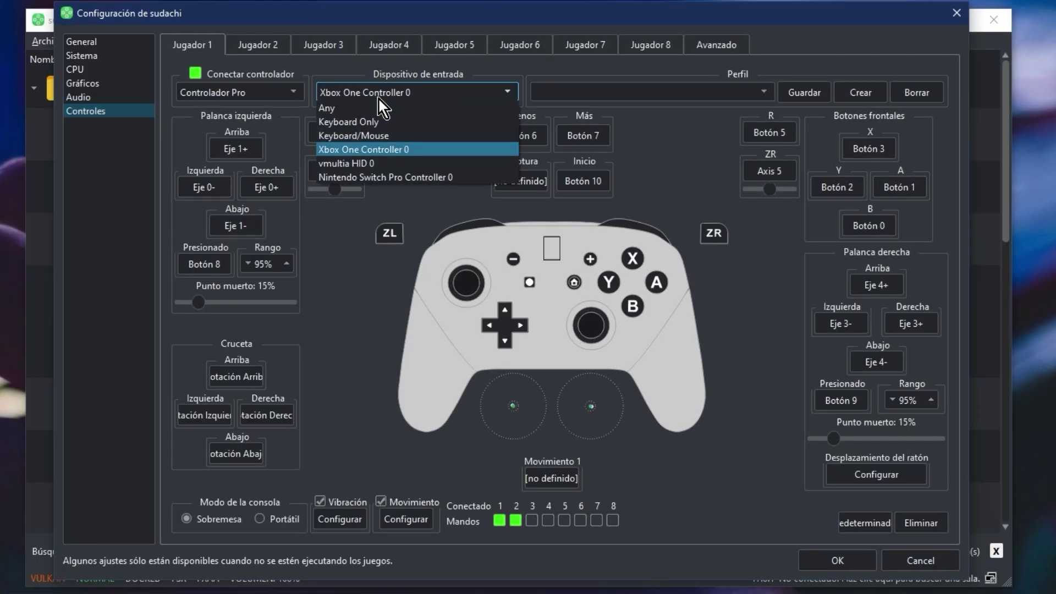
Step: Try the Joycons duales and Portátil controller types for player 1, and switch back to Controlador Pro
click(292, 92)
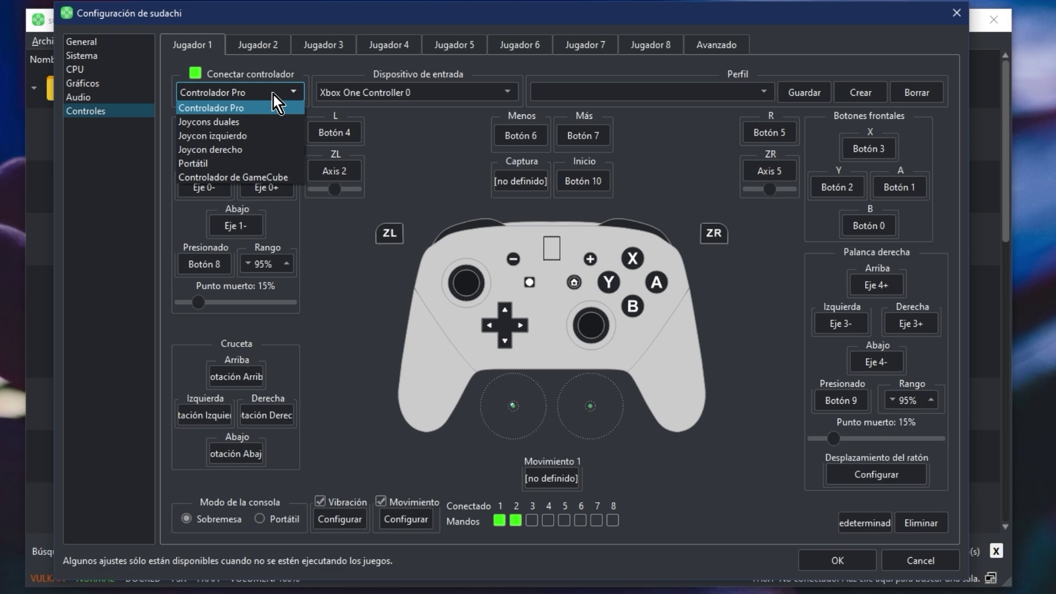
click(259, 122)
click(274, 163)
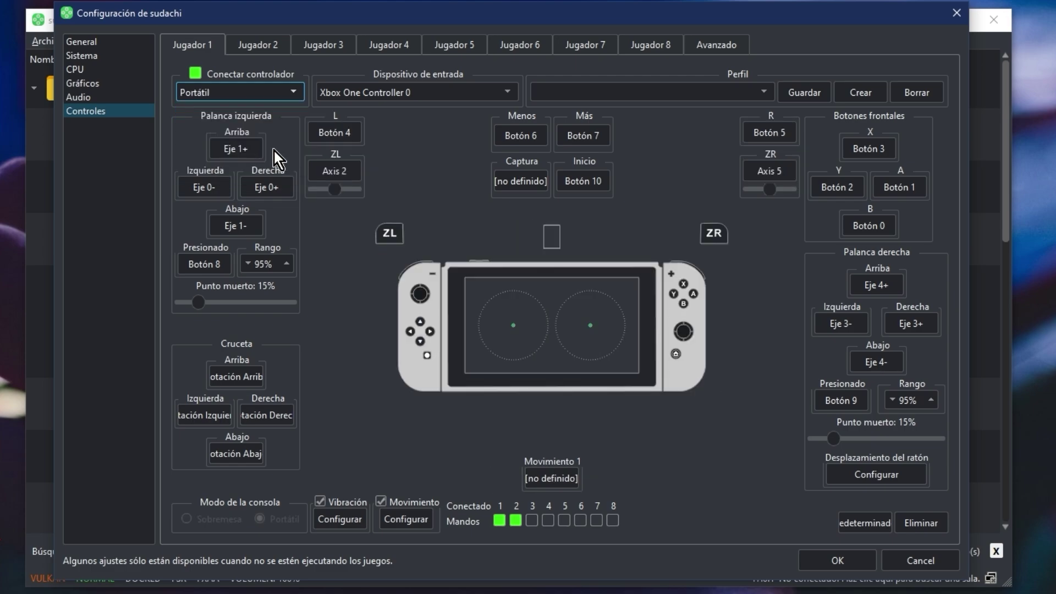
click(247, 94)
click(247, 104)
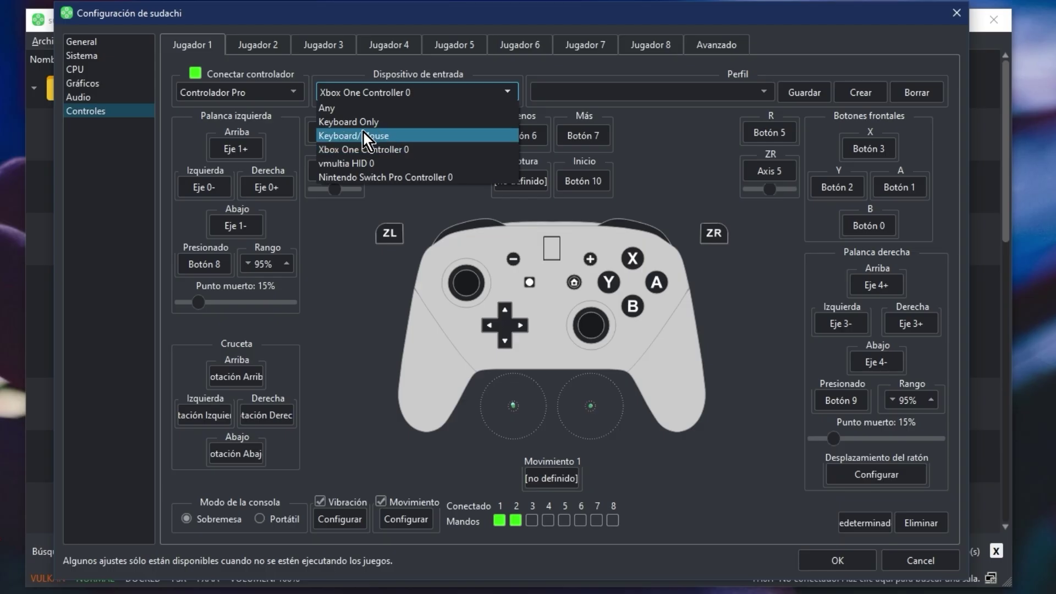
Step: Set player 1's input device to Keyboard Only and view the control settings of players 2 and 3
click(394, 122)
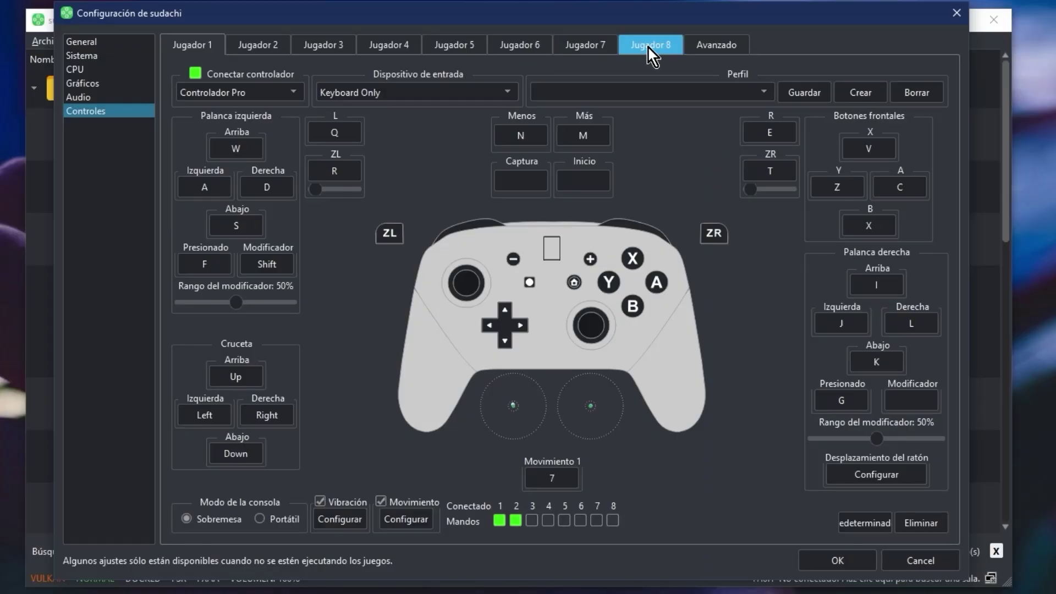
click(258, 45)
click(310, 44)
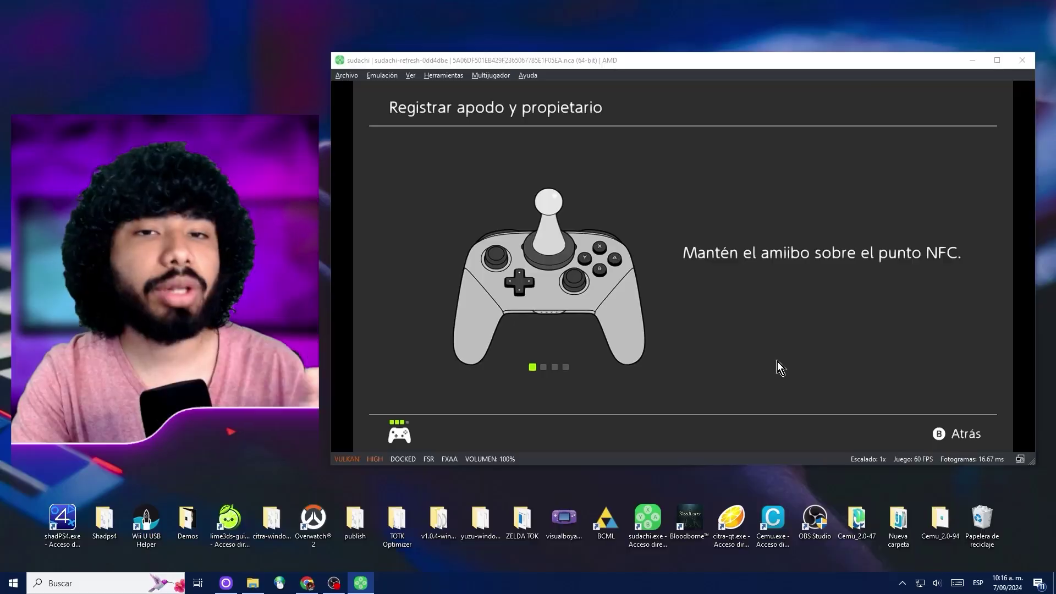
Step: Load the amiibo file Link (Link's Awakening).bin for nickname and owner registration, and open the amiibo's owner for editing
key(F2)
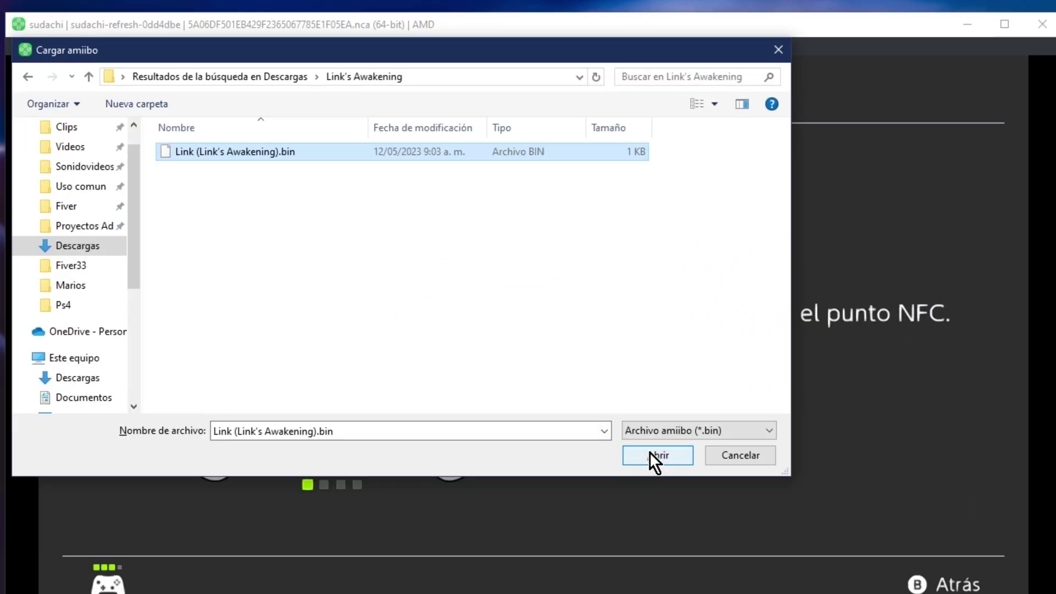
click(764, 347)
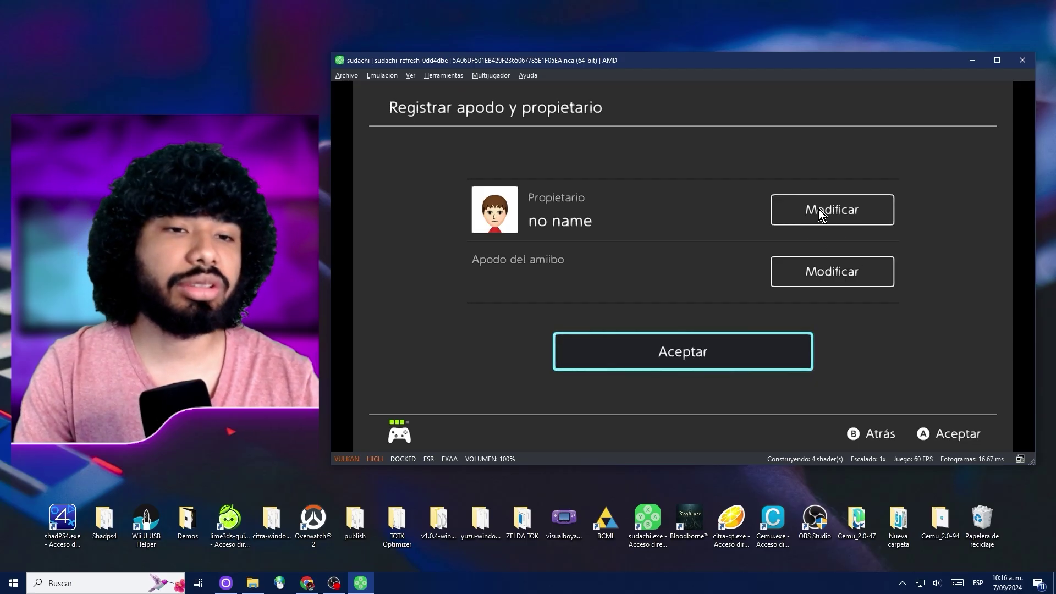
click(819, 209)
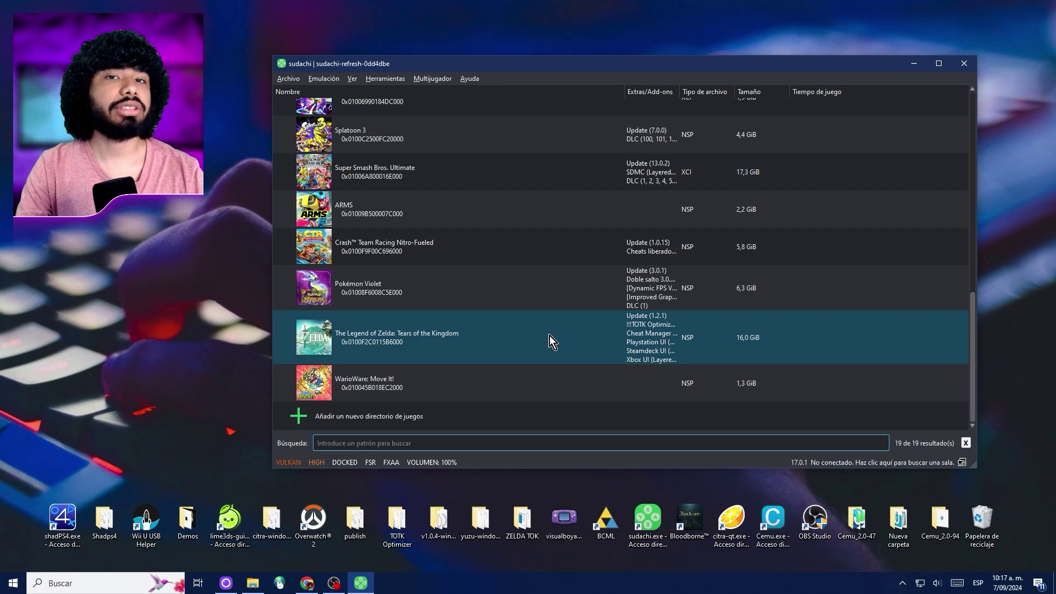
Step: Browse the game list and open the mods folder location of Pokémon Violet
scroll(544, 333, up, 10)
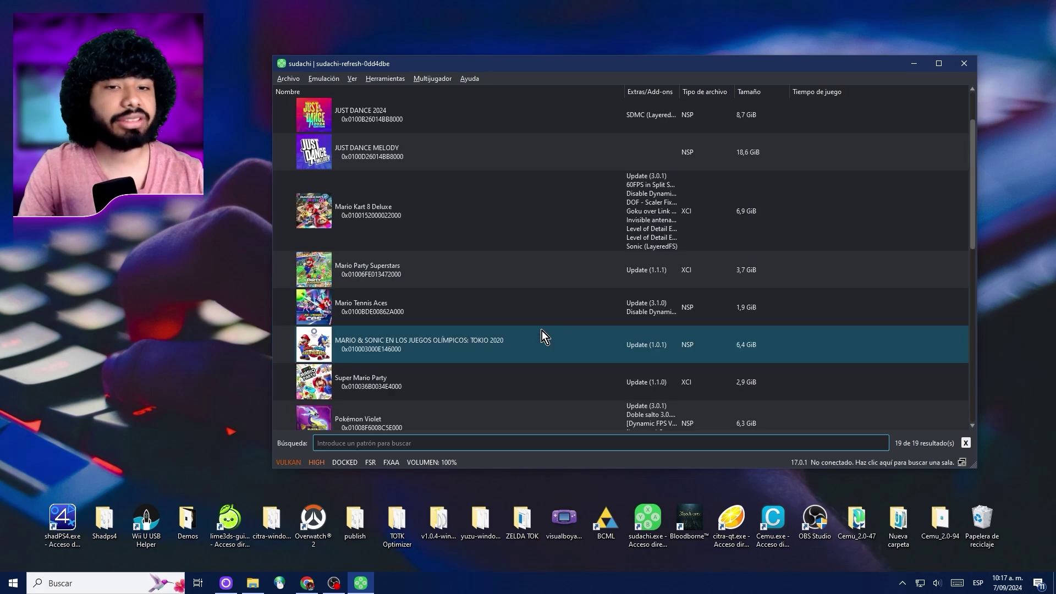
scroll(473, 313, down, 10)
right_click(469, 293)
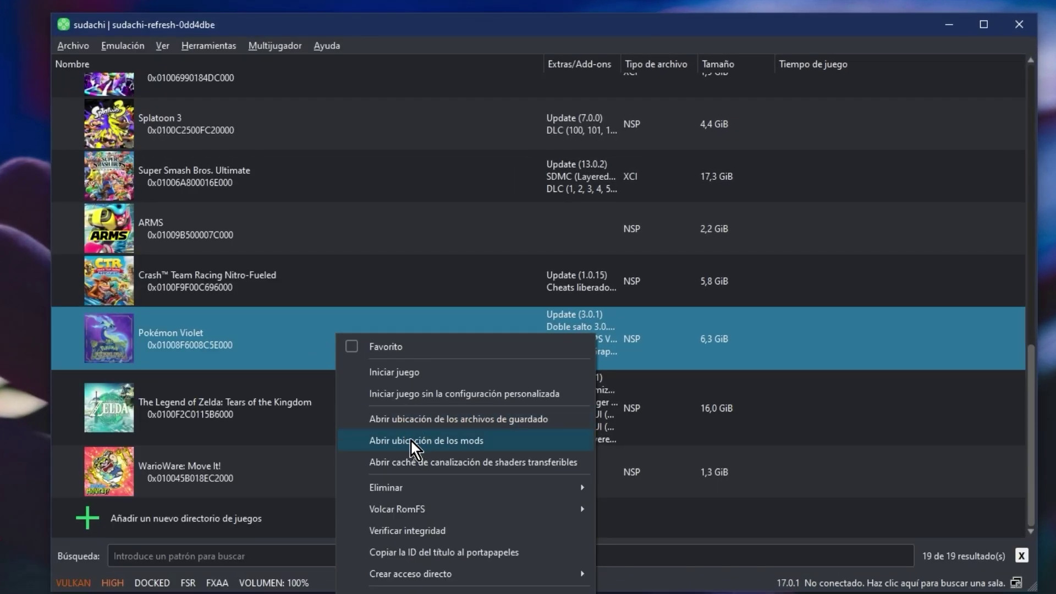
click(410, 439)
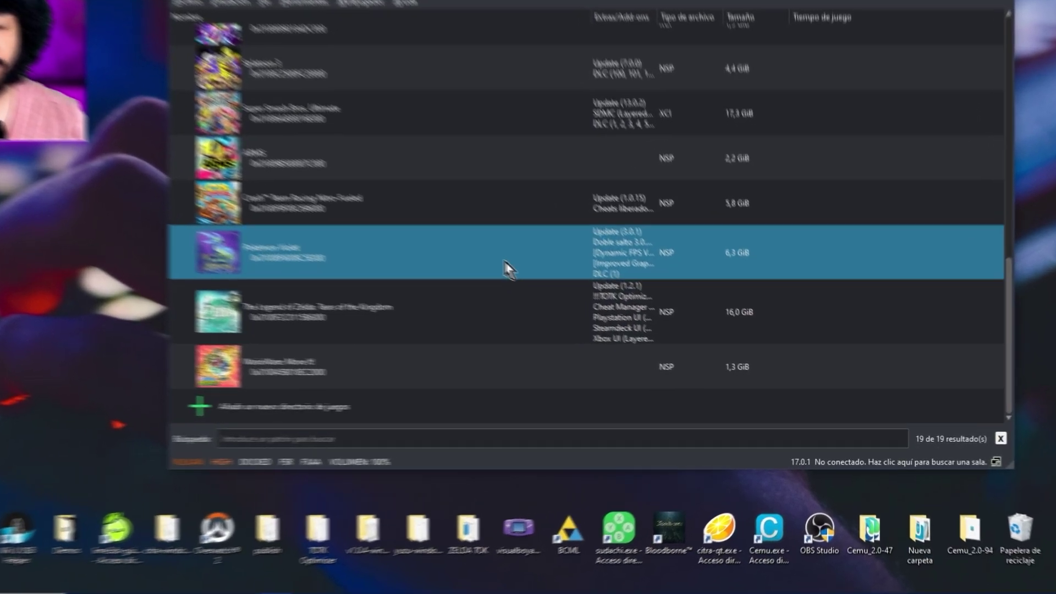
Step: Open the properties of Pokémon Violet to examine its add-ons, and return to the game list
right_click(447, 242)
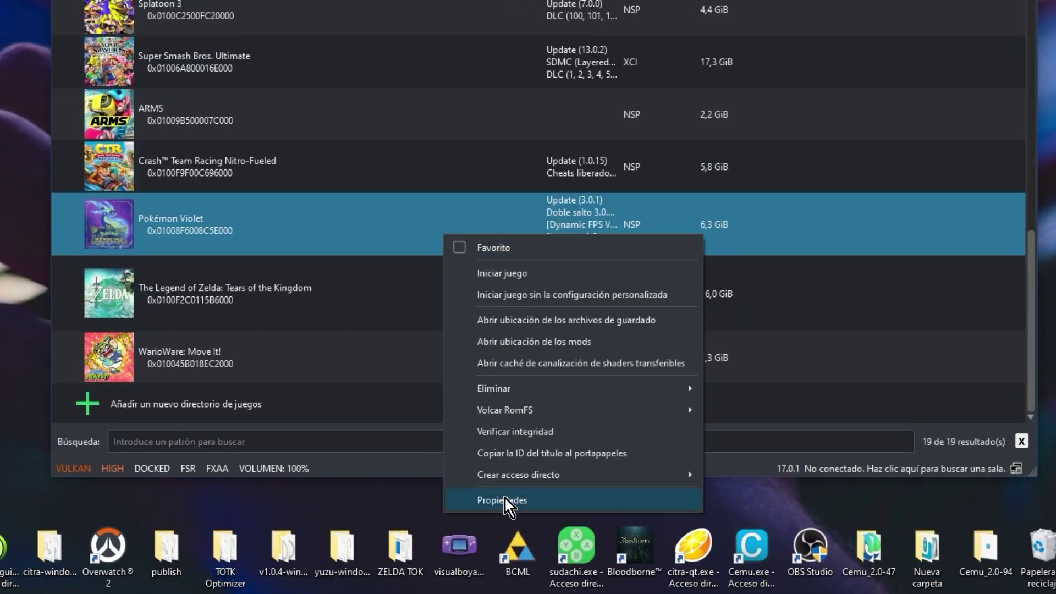
click(456, 499)
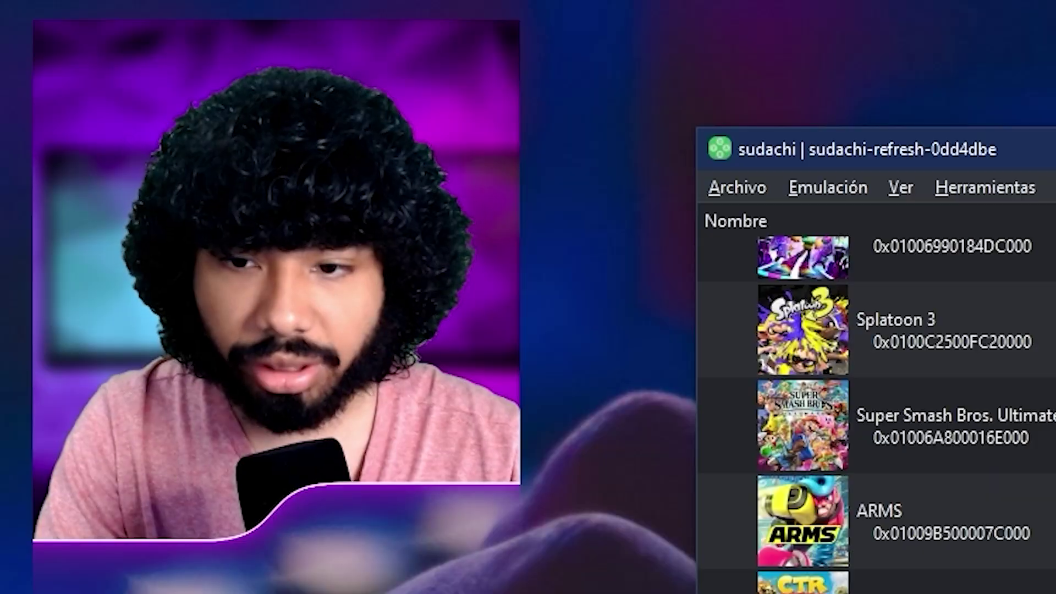
click(485, 279)
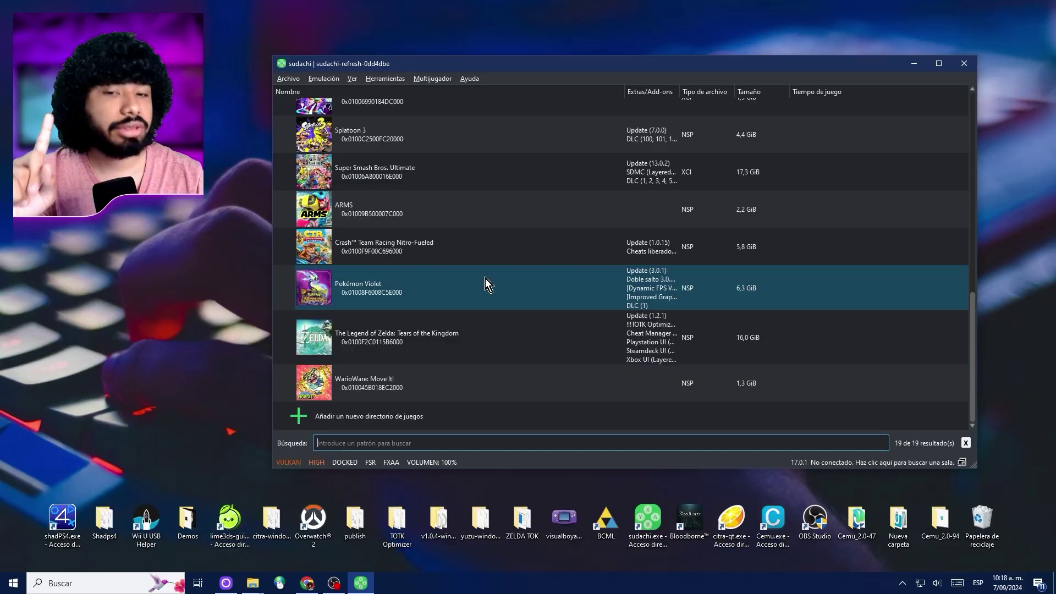
Step: Open Pokémon Violet's save data folder for the first user profile and select all the save files in it
right_click(481, 279)
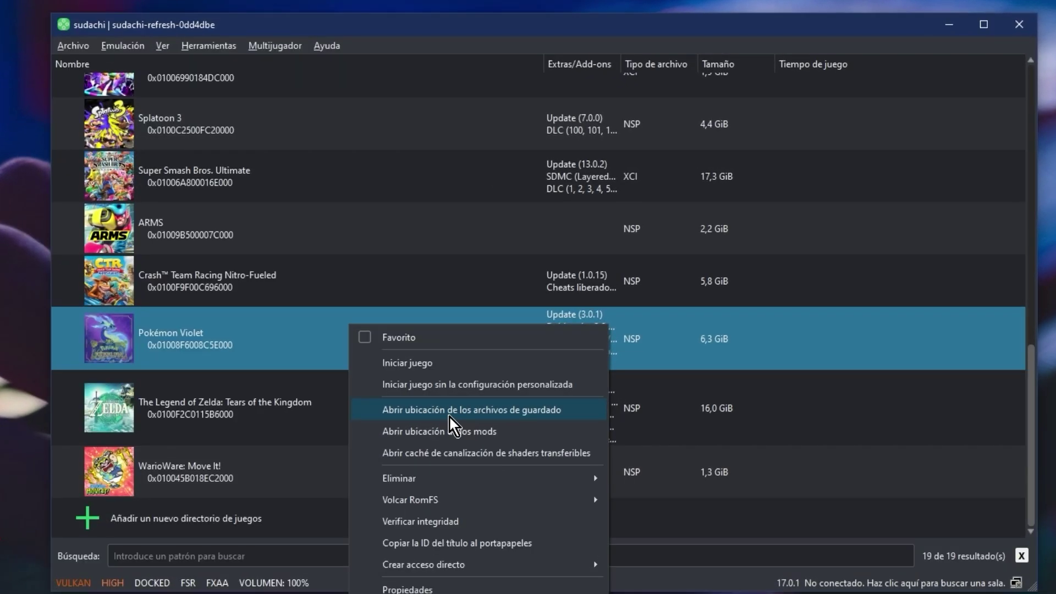
click(450, 417)
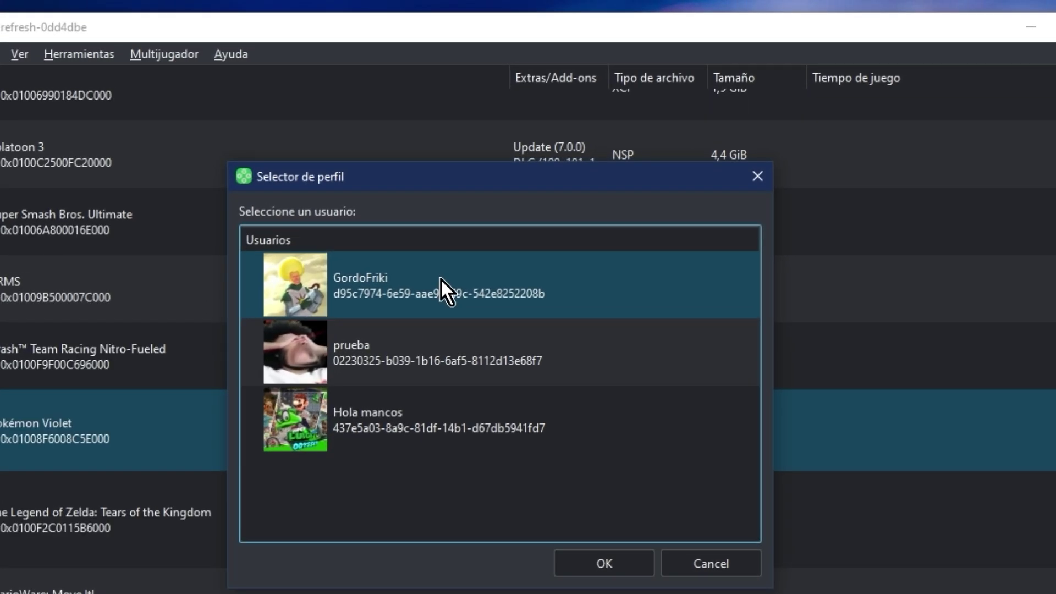
double_click(441, 278)
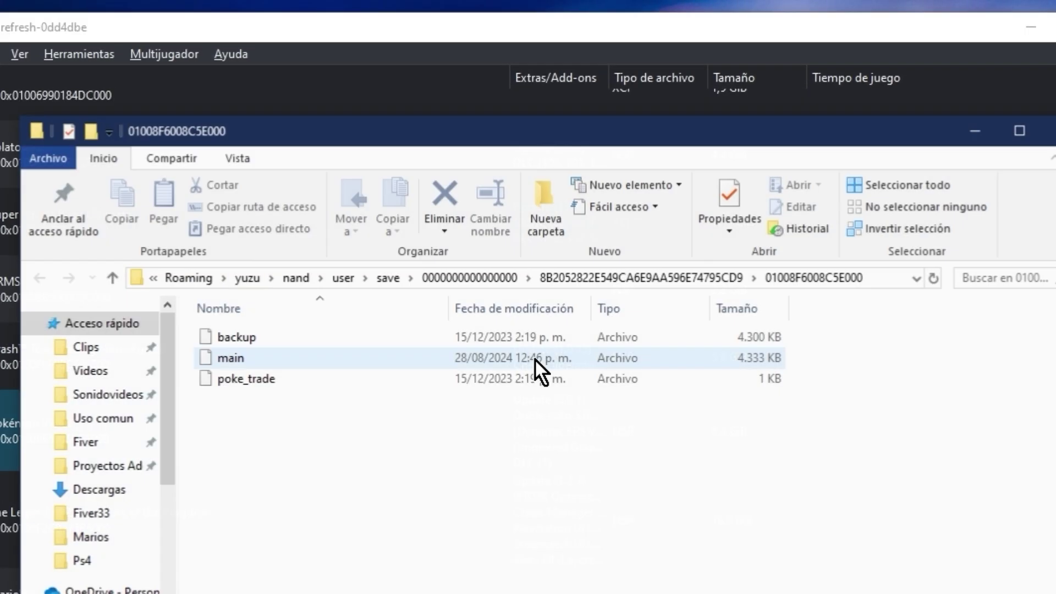
key(ctrl+a)
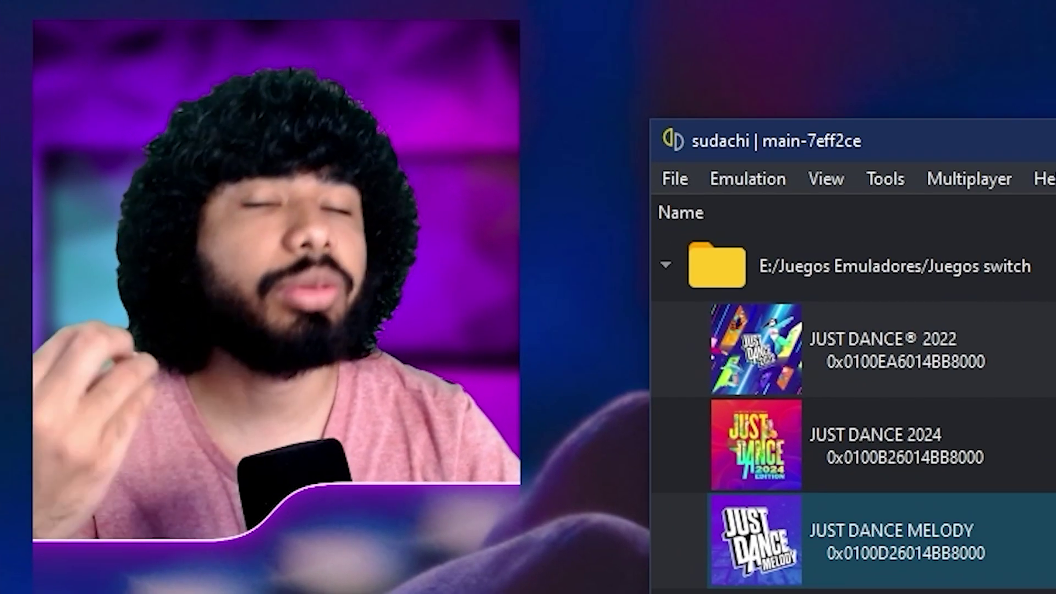
Step: In the main-7eff2ce build of sudachi, open the Home Menu and launch Mario Kart 8 Deluxe with the first user profile
click(879, 446)
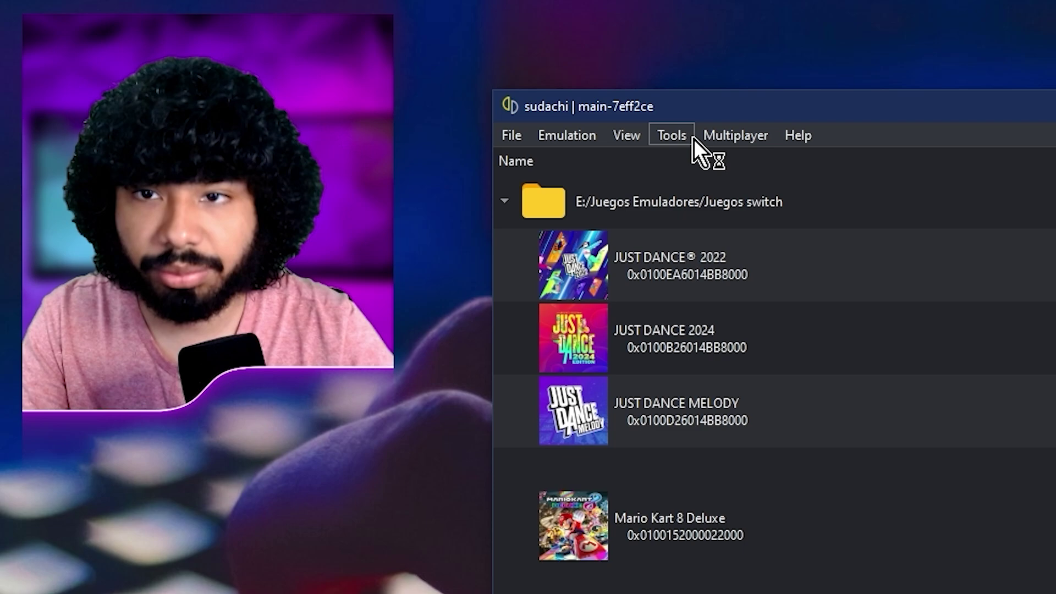
click(884, 179)
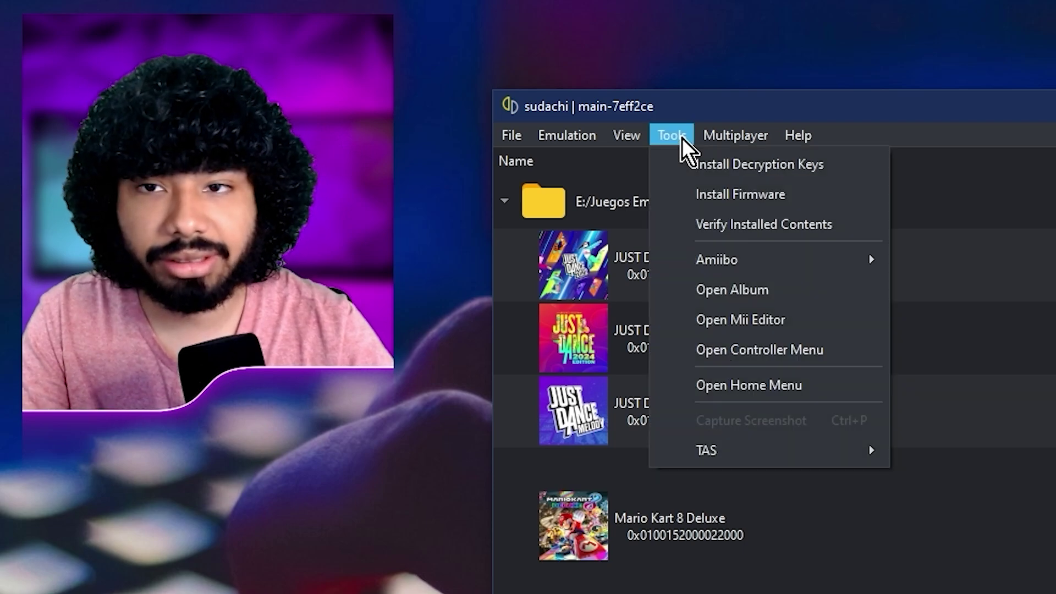
click(806, 396)
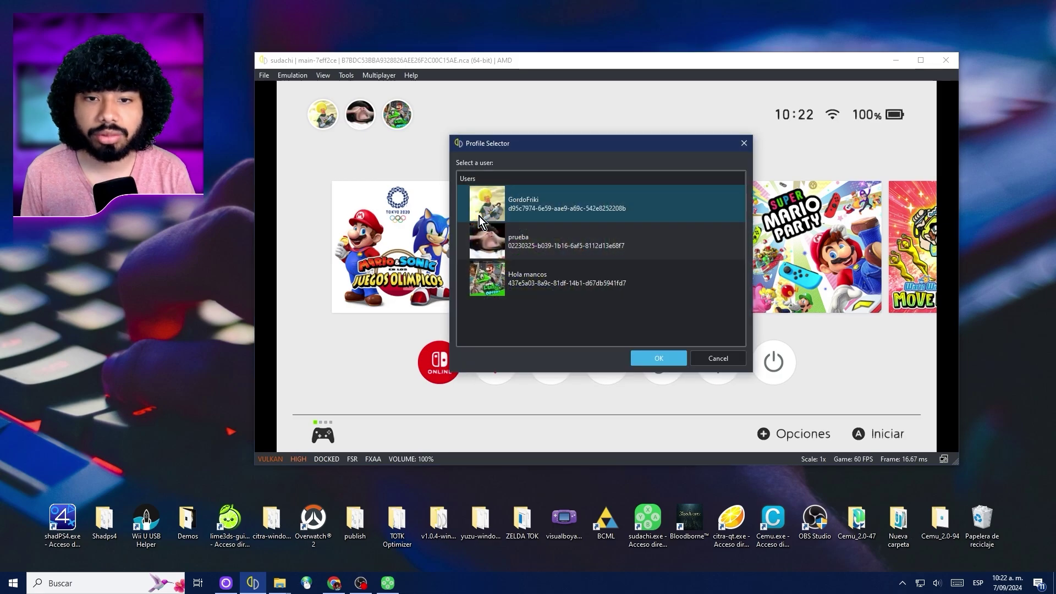
double_click(481, 222)
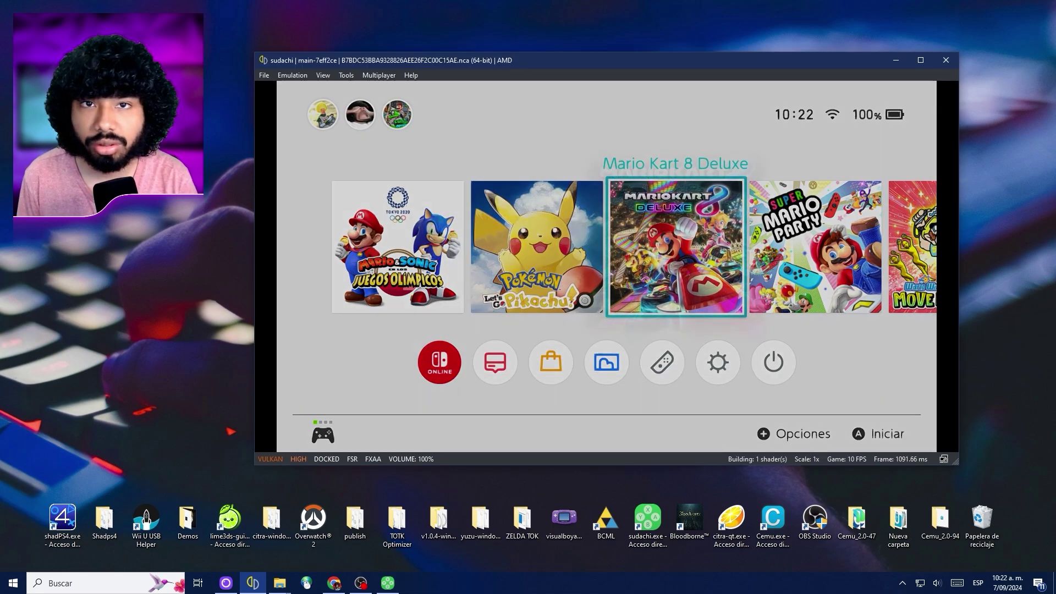